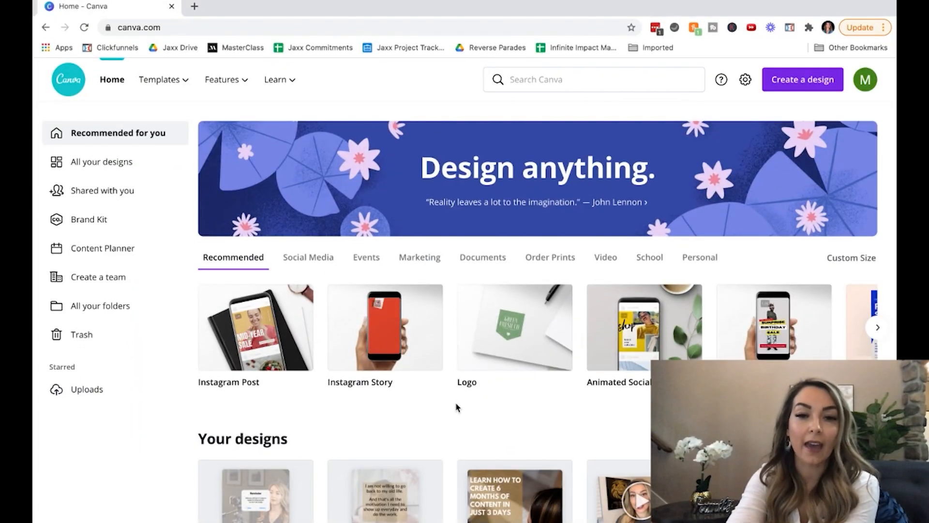
# Browse the Social Media design types and the template suggestions further down the home page.
pyautogui.click(312, 260)
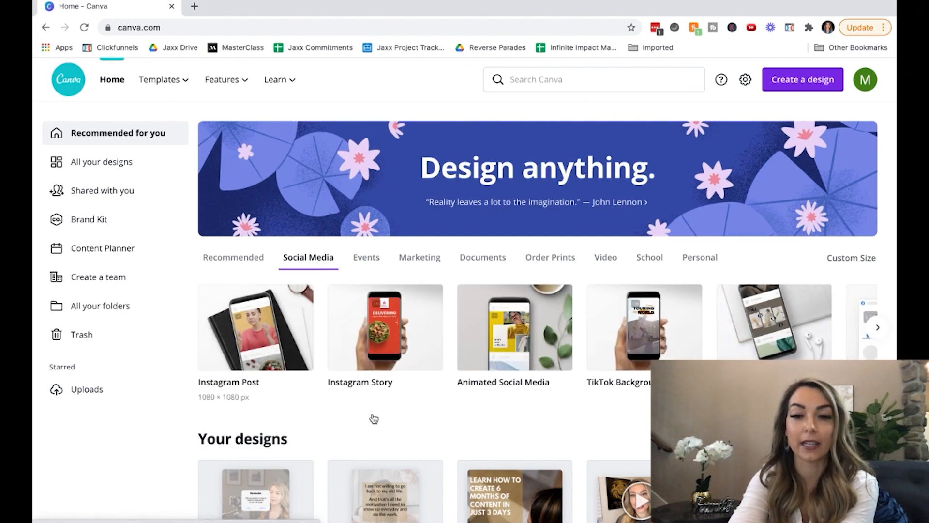
pyautogui.scroll(-9, 374, 418)
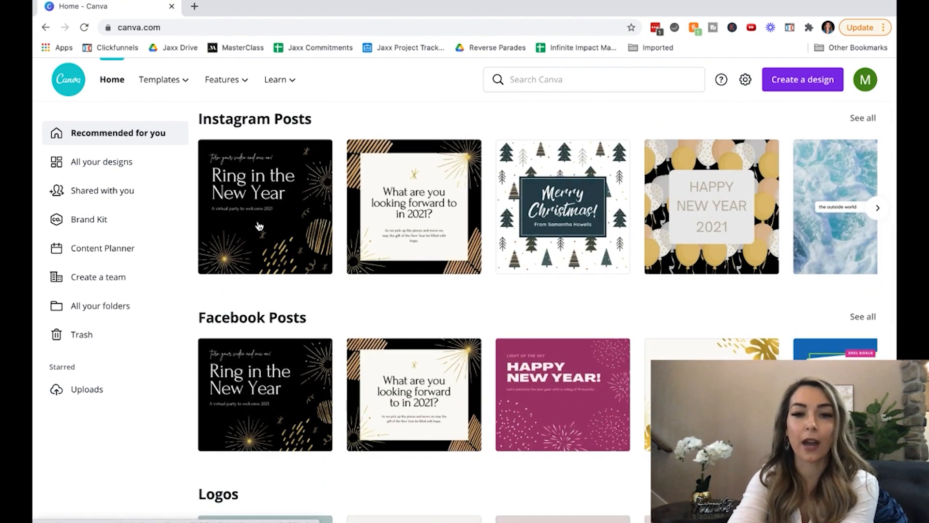
pyautogui.scroll(-10, 258, 223)
pyautogui.scroll(20, 259, 226)
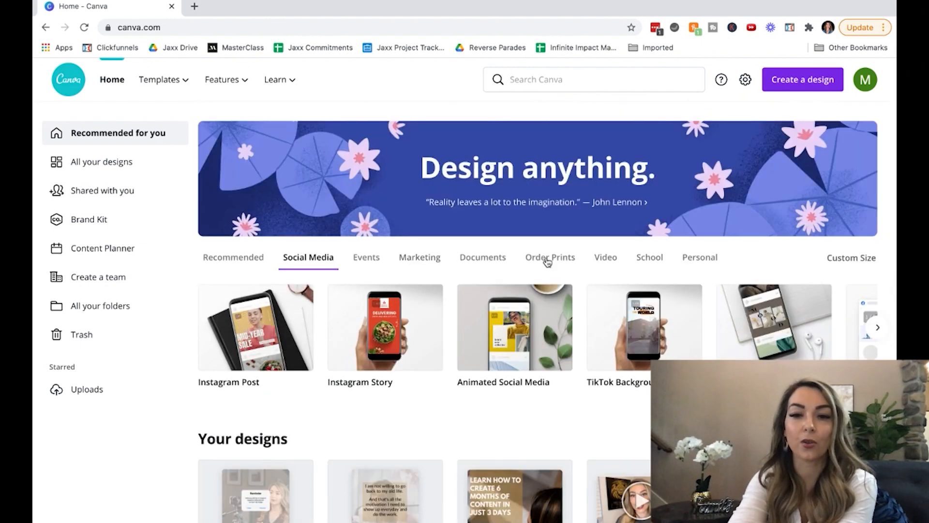
# Create a Resume design from the Documents category and apply the first blue-and-white template under For you.
pyautogui.click(480, 260)
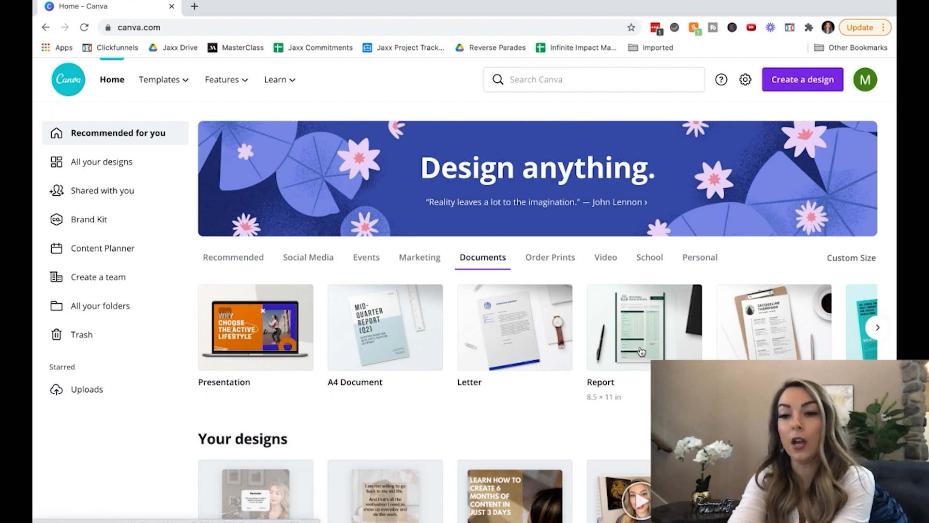
pyautogui.click(876, 328)
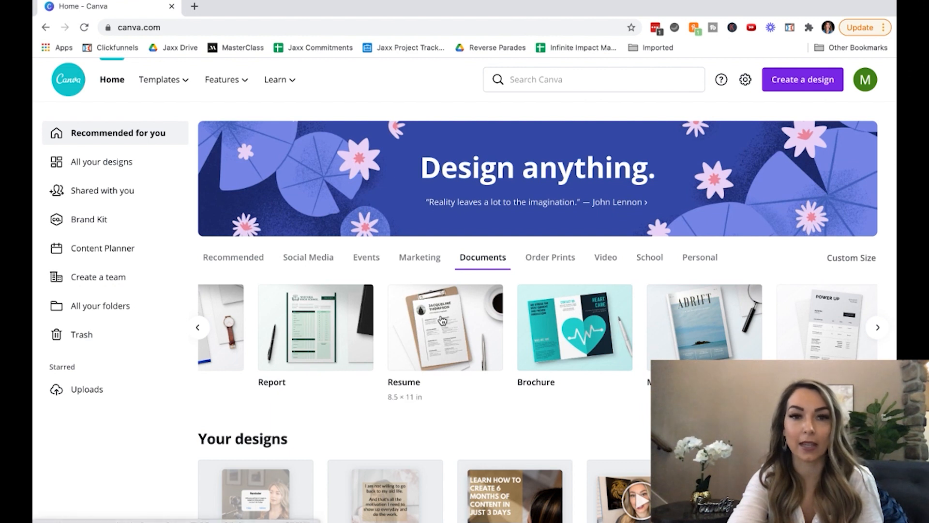
pyautogui.click(443, 320)
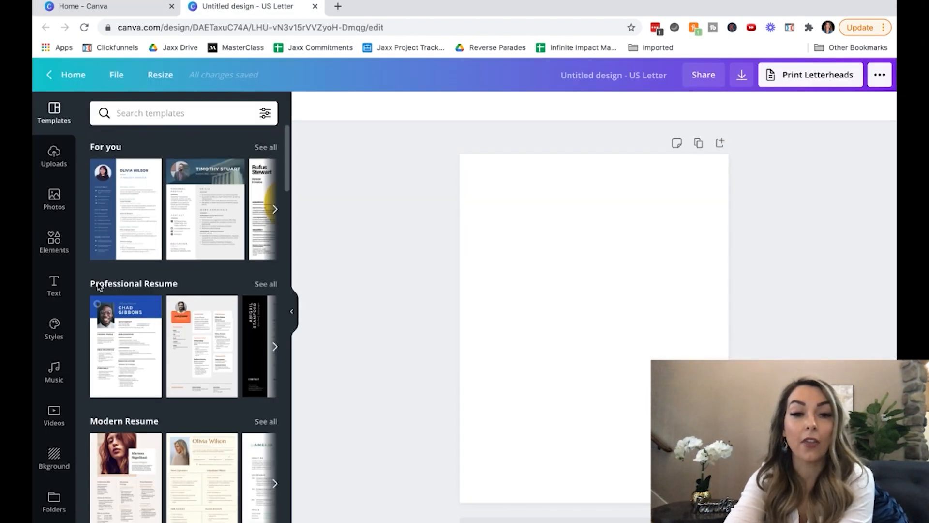
pyautogui.click(128, 212)
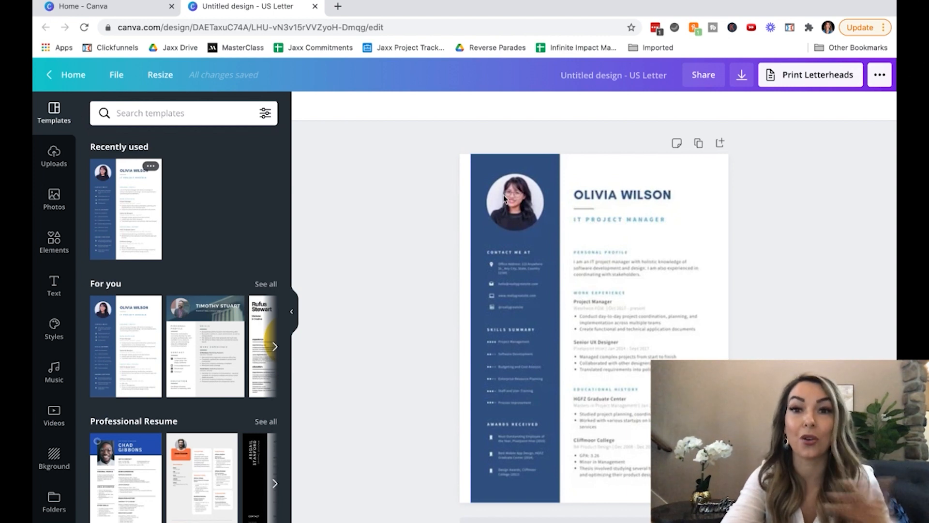
# Replace the design with the teal-and-yellow template from the Infographic Resume group.
pyautogui.scroll(-2, 199, 270)
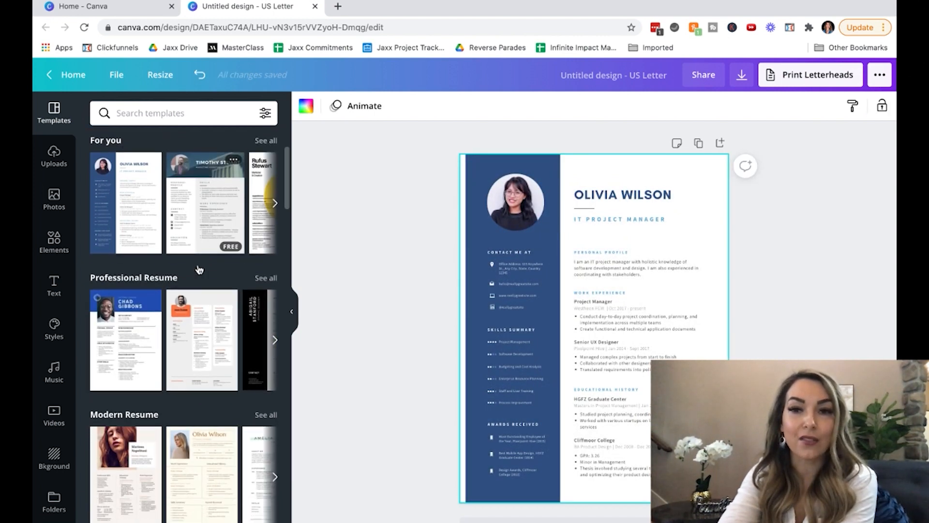
pyautogui.scroll(-7, 199, 269)
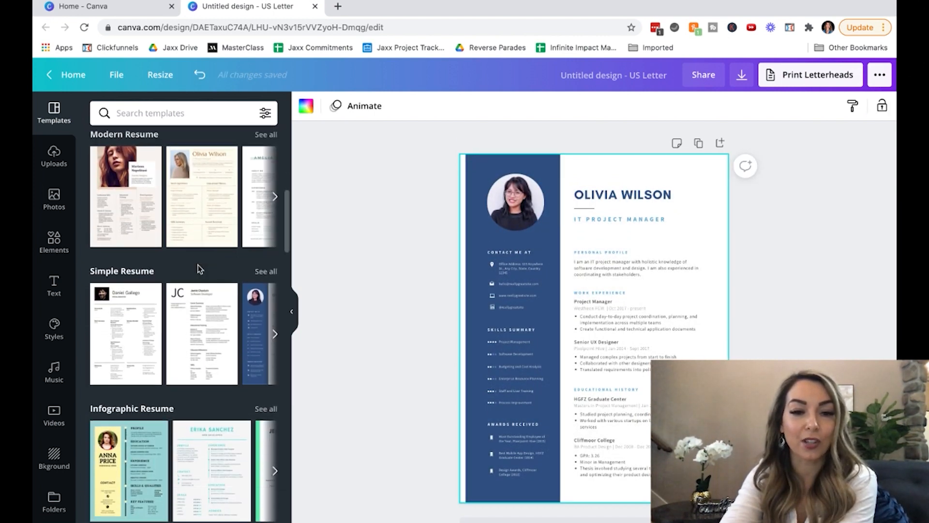
pyautogui.scroll(-2, 199, 269)
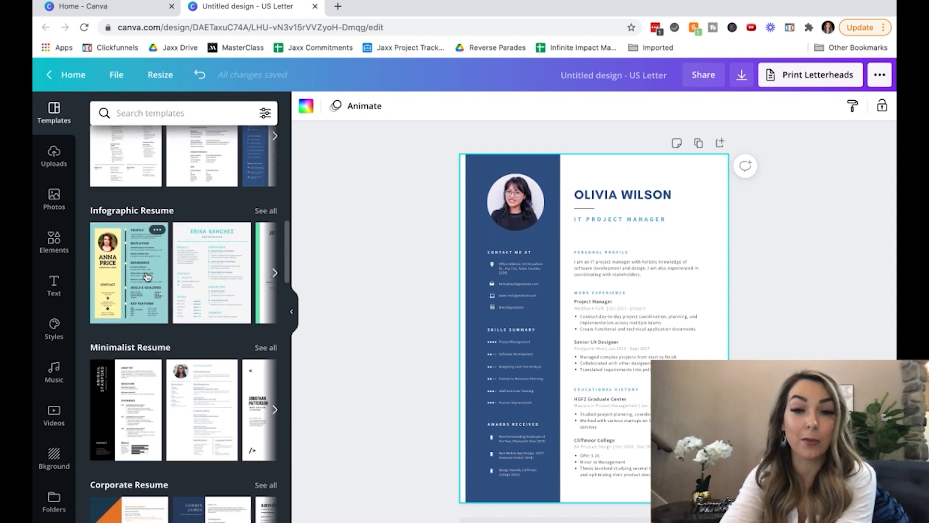
pyautogui.click(126, 279)
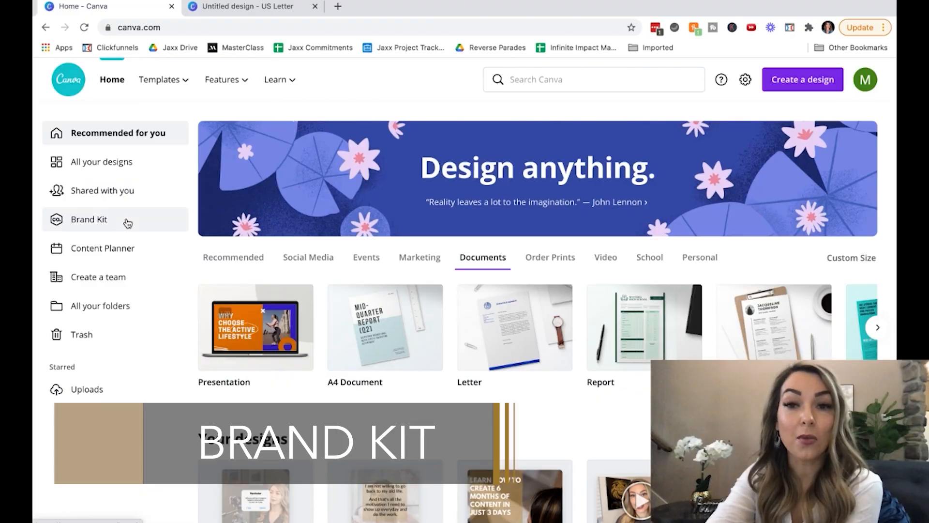
# Open the Brand Kit and look through its brand logos, colour palettes and uploaded fonts.
pyautogui.click(128, 223)
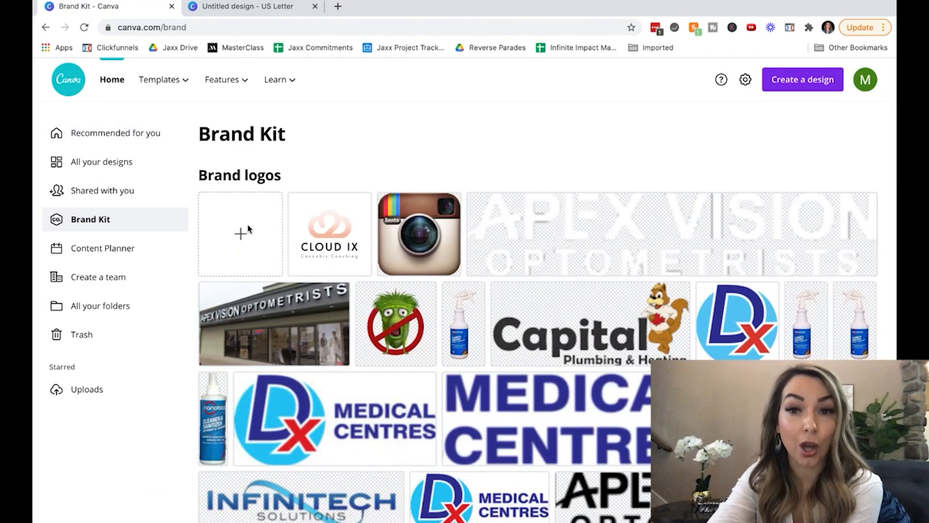
pyautogui.scroll(-15, 286, 238)
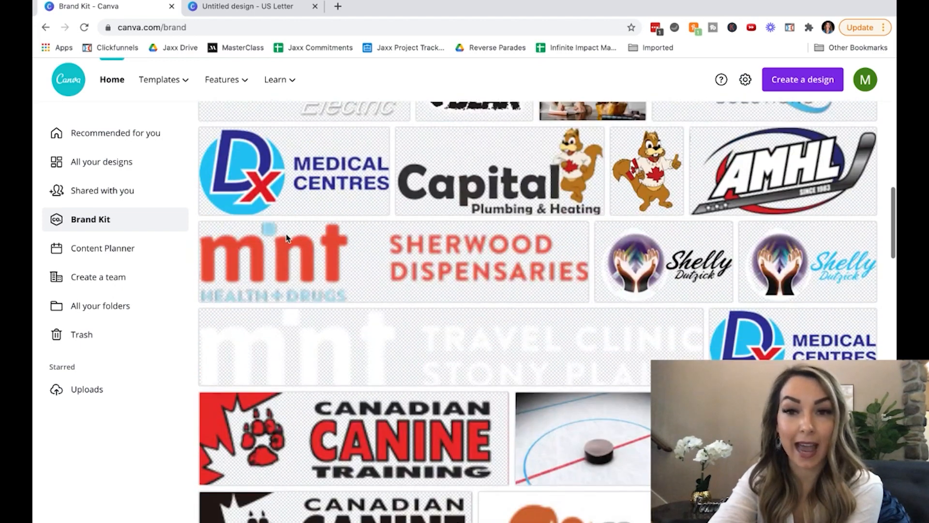
pyautogui.scroll(-20, 286, 238)
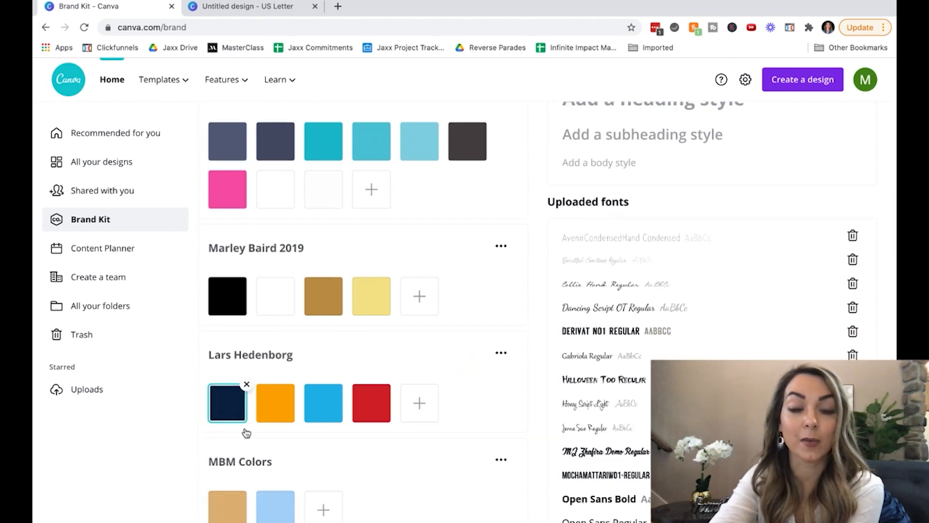
pyautogui.scroll(-1, 246, 432)
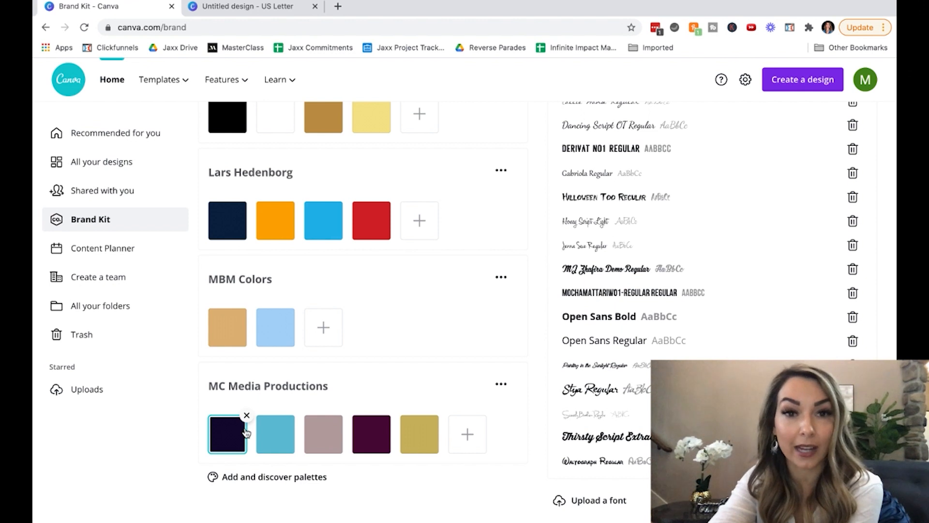
# Return to the resume design and open the colour options for its teal background.
pyautogui.click(265, 10)
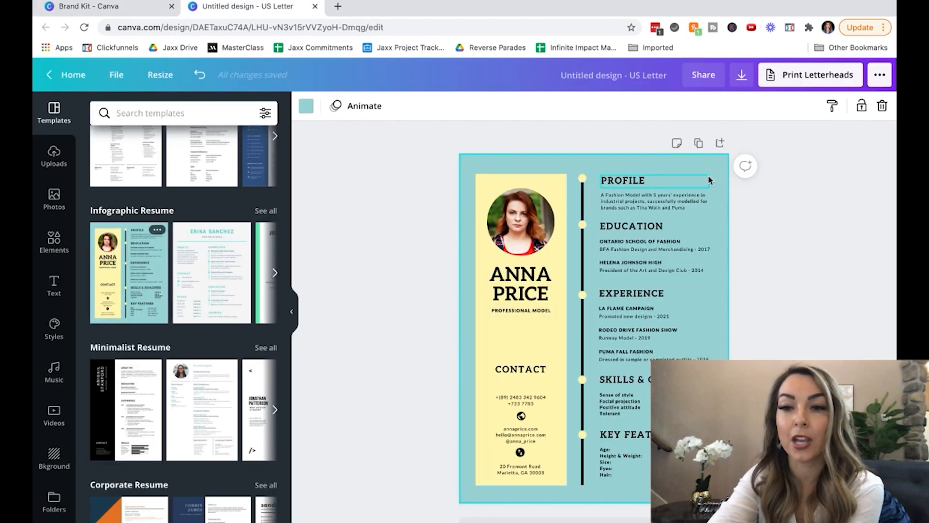
pyautogui.click(708, 179)
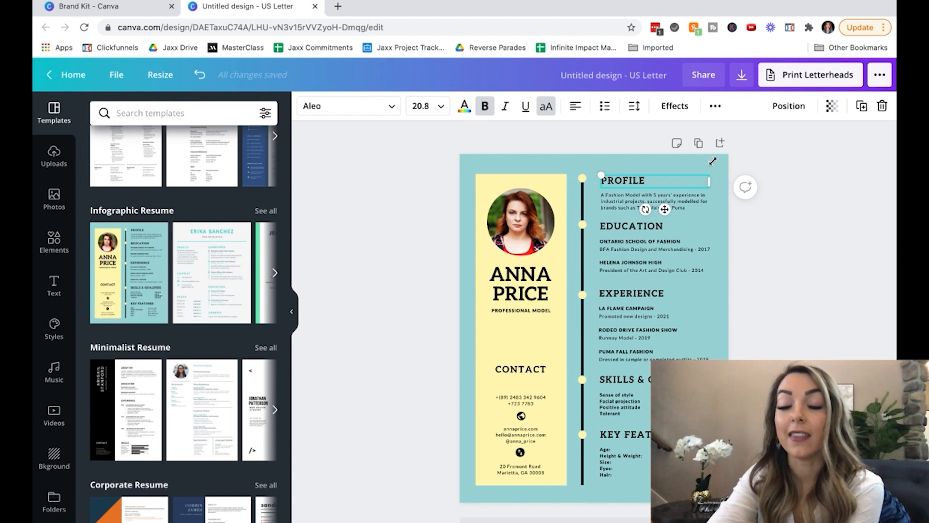
pyautogui.click(720, 223)
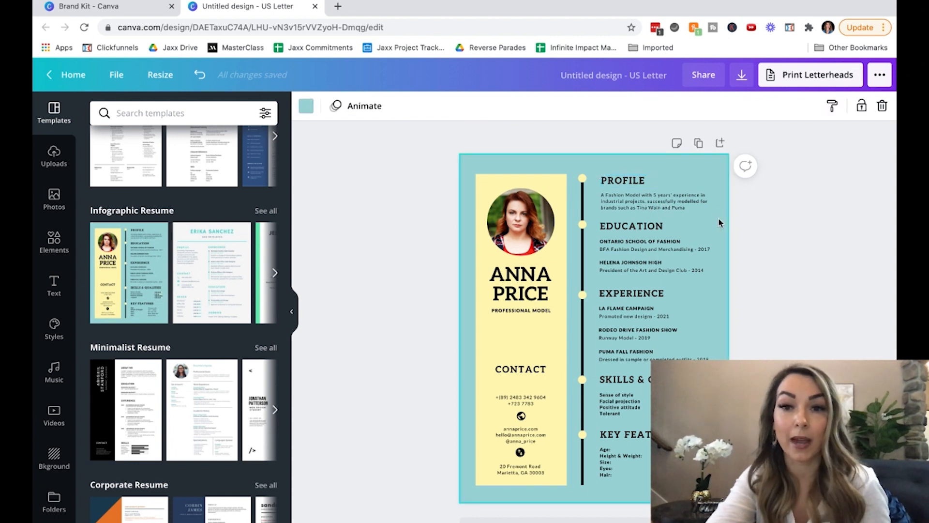
pyautogui.click(307, 106)
# Go back to the Brand Kit and review the saved colour palettes and uploaded fonts.
pyautogui.click(132, 6)
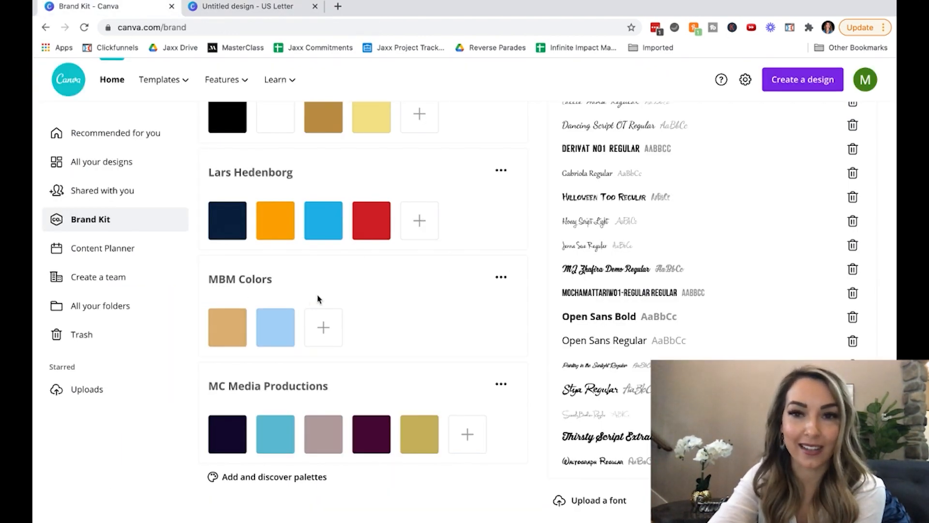
pyautogui.scroll(4, 514, 317)
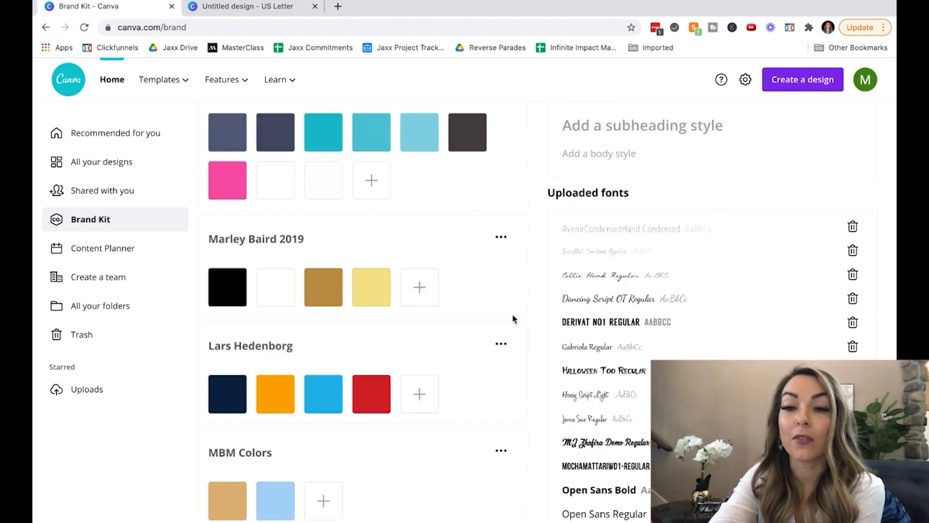
pyautogui.scroll(-2, 630, 320)
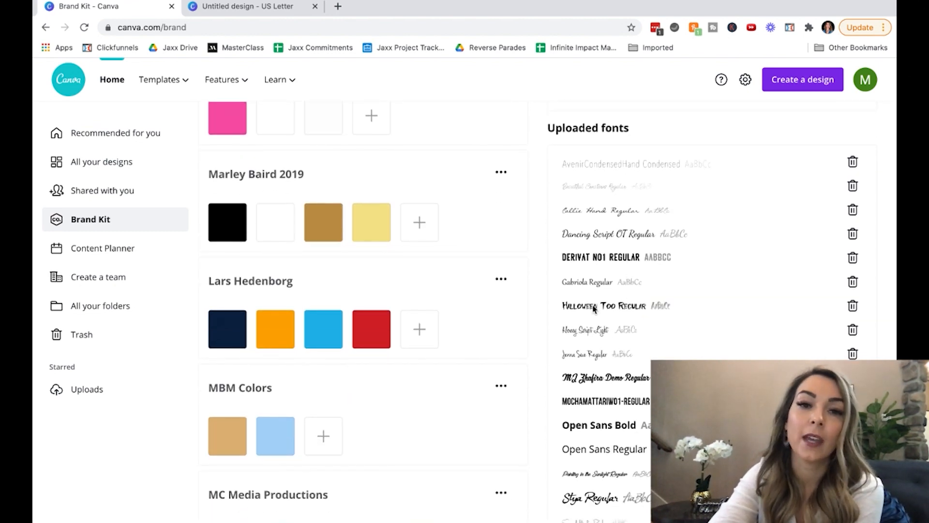
# Examine the uploaded and popular fonts available for the large name heading in the resume design.
pyautogui.click(258, 8)
pyautogui.click(521, 285)
pyautogui.click(339, 106)
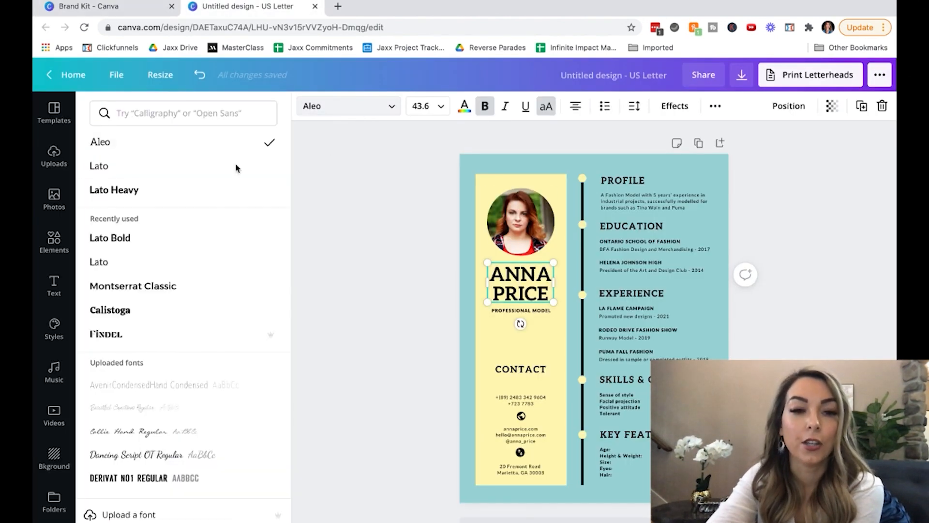
pyautogui.scroll(-6, 181, 226)
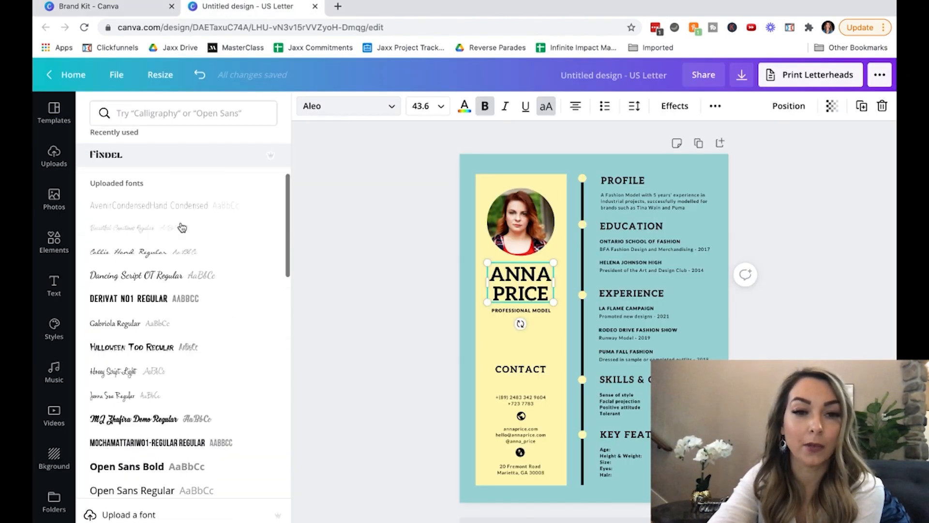
pyautogui.scroll(3, 161, 326)
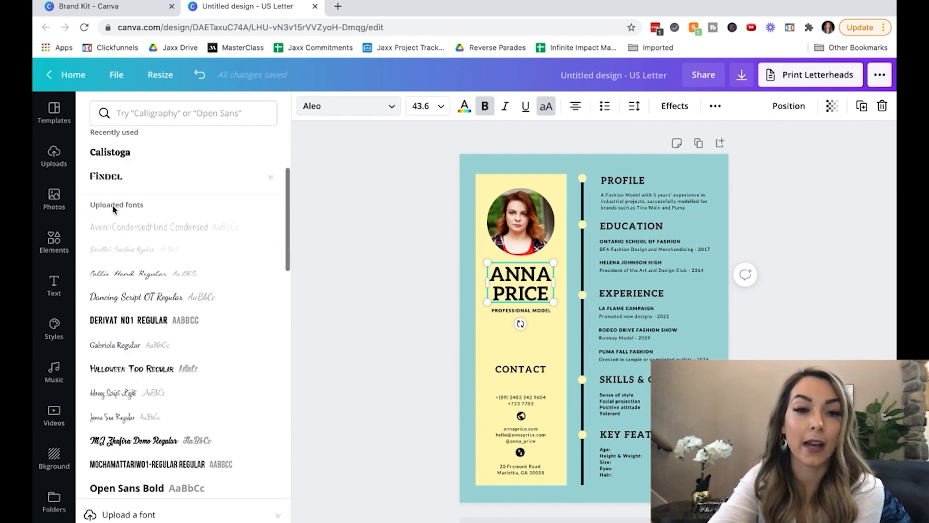
pyautogui.scroll(-10, 121, 216)
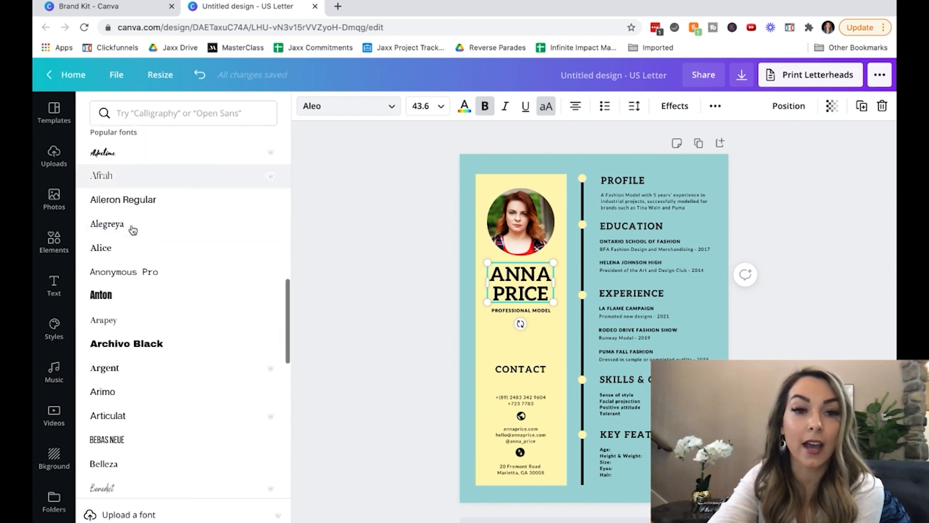
pyautogui.scroll(2, 132, 230)
pyautogui.scroll(-1, 130, 283)
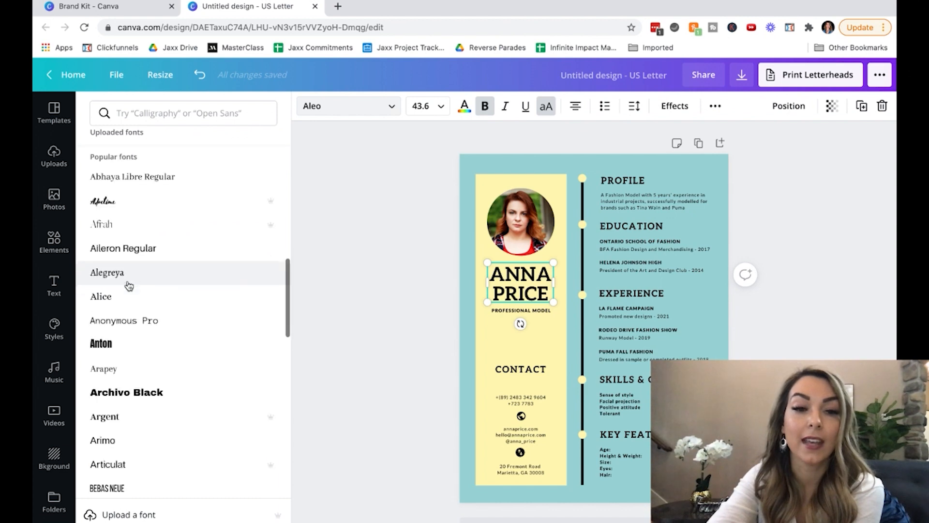
pyautogui.scroll(-20, 129, 285)
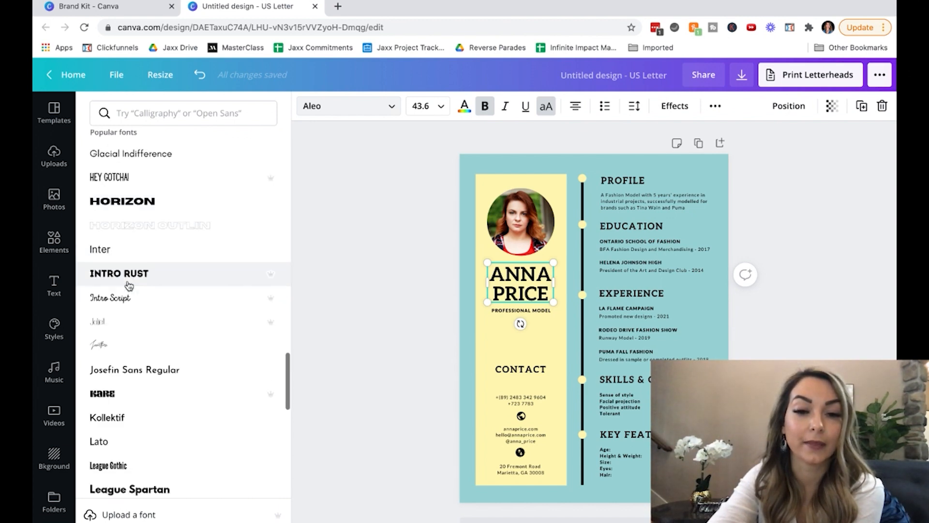
pyautogui.scroll(-10, 129, 286)
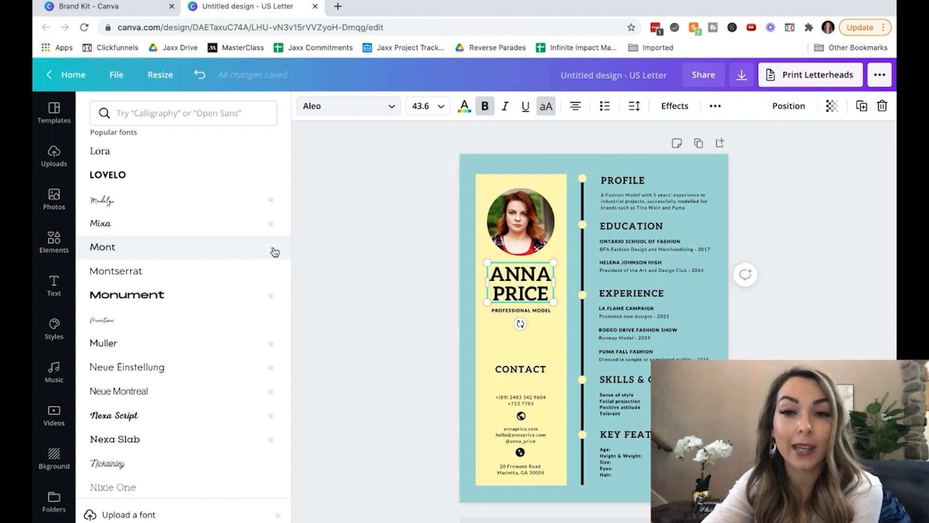
pyautogui.click(382, 150)
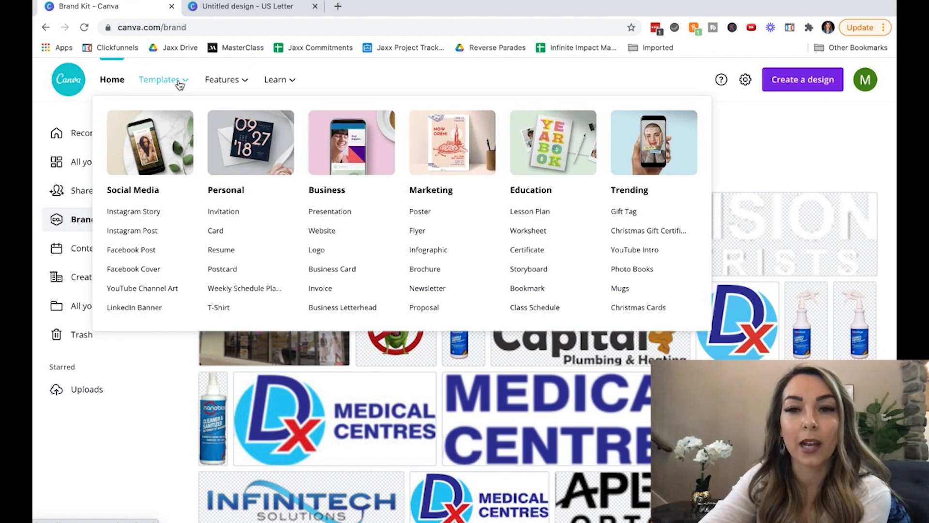
# Open the main Templates page and browse its template categories.
pyautogui.click(179, 82)
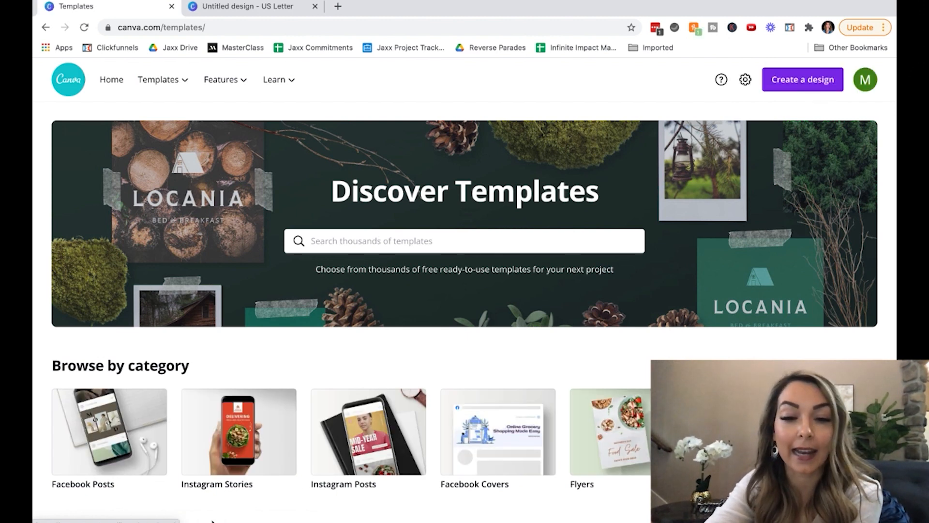
pyautogui.scroll(-5, 160, 418)
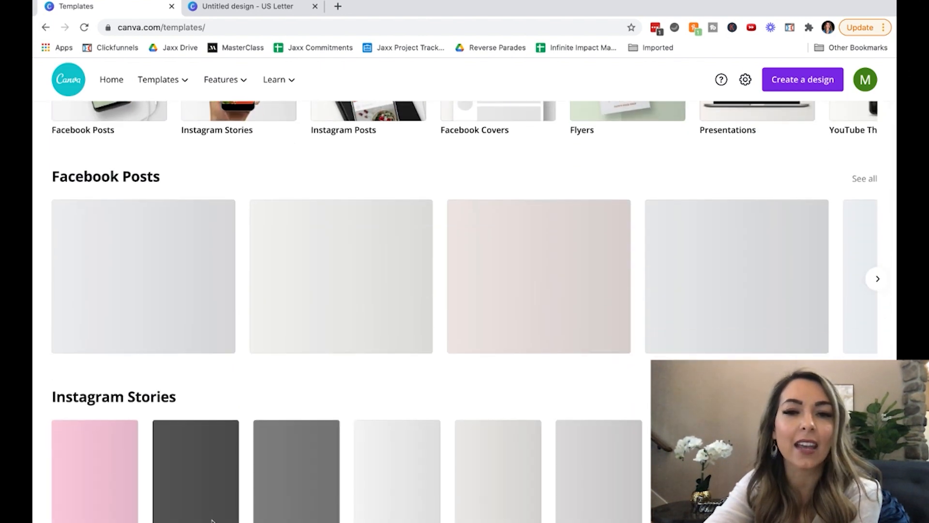
pyautogui.scroll(7, 212, 520)
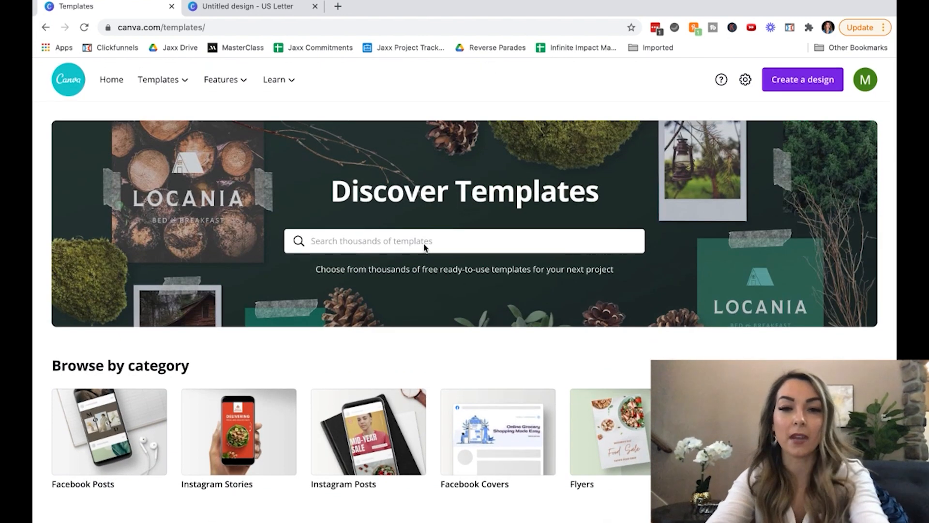
# Look up the template suggestions for "youtube" and clear the search text.
pyautogui.click(424, 244)
pyautogui.write('youtube')
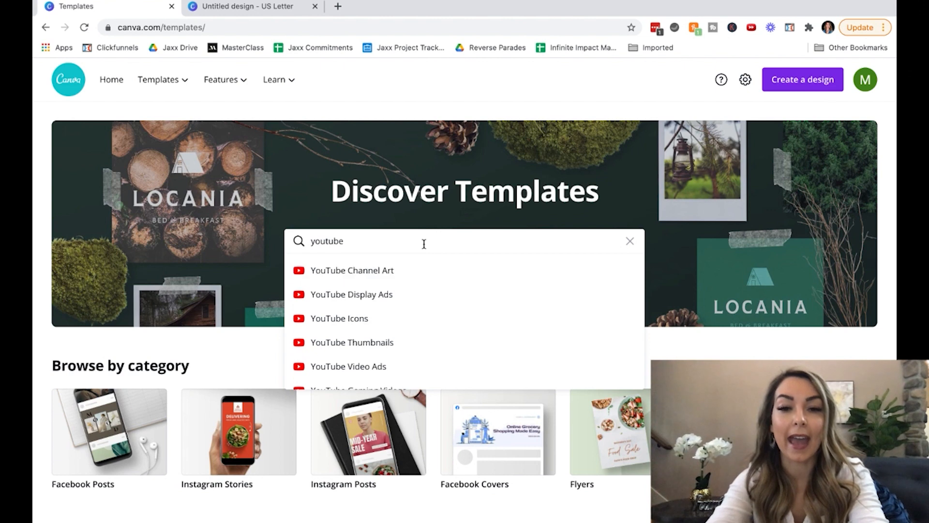
pyautogui.hotkey('ctrl', 'a')
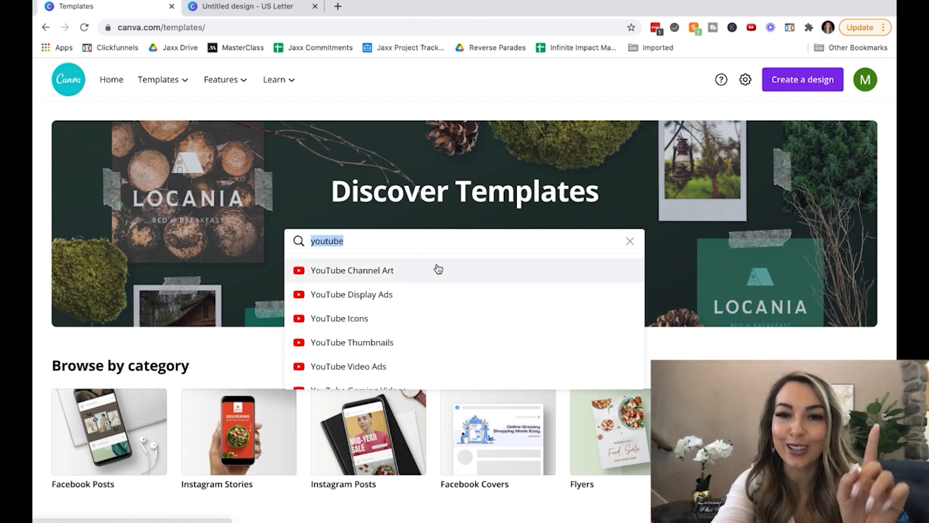
pyautogui.press('BackSpace')
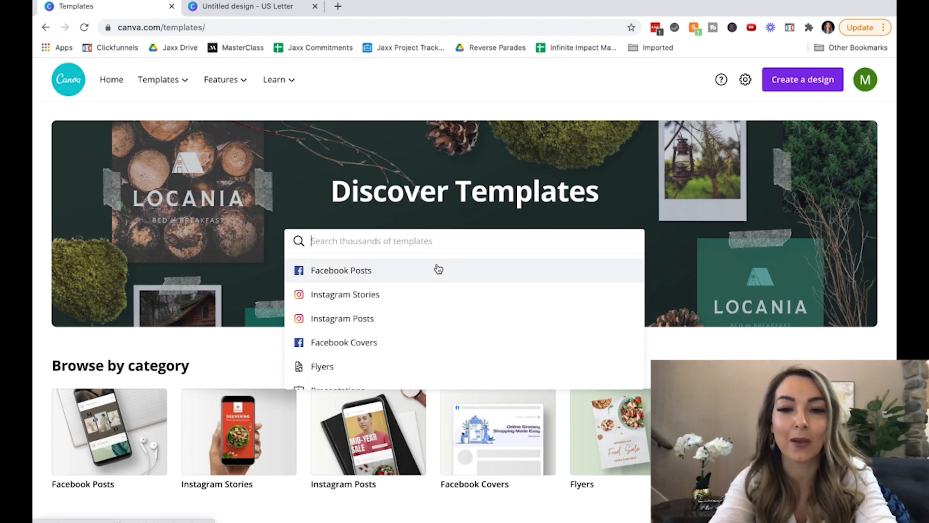
# Search templates for "youtube", open YouTube Thumbnails, and start a design from the Healthy Salad How-To template.
pyautogui.write('y')
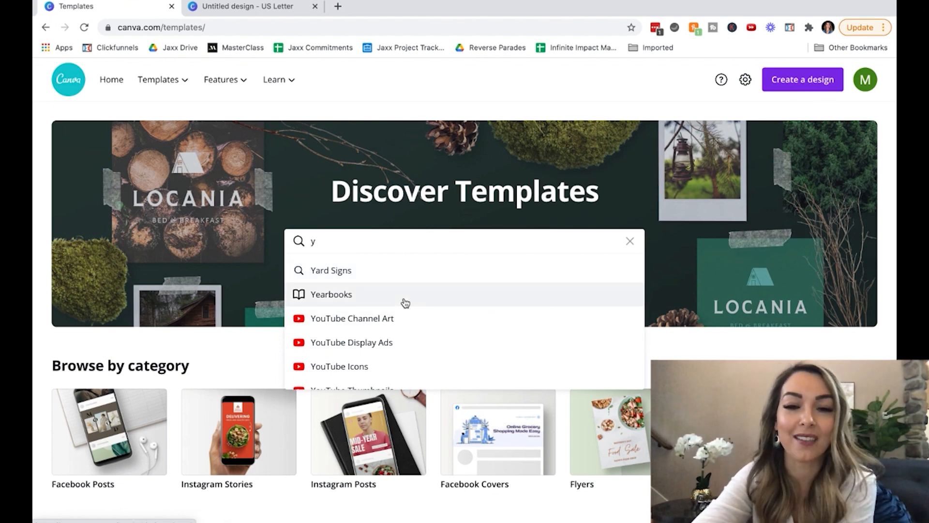
pyautogui.scroll(-3, 405, 303)
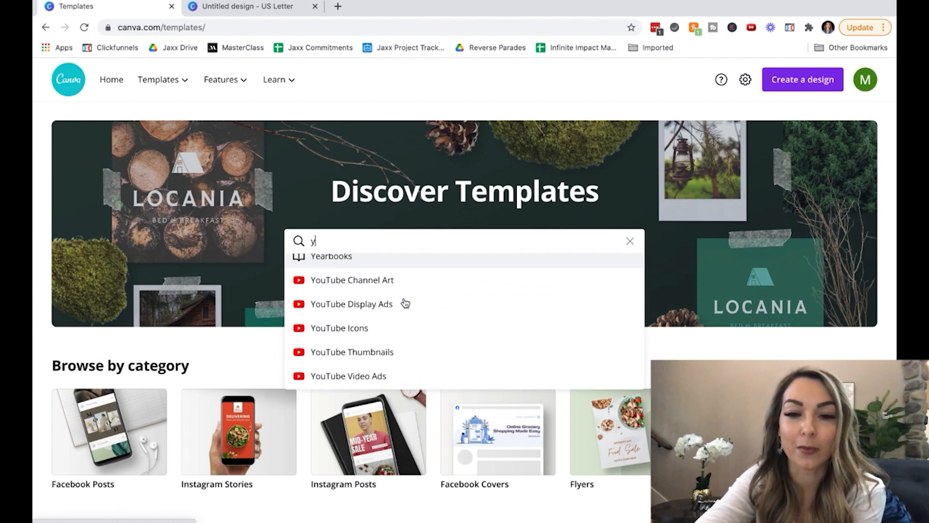
pyautogui.scroll(-3, 405, 303)
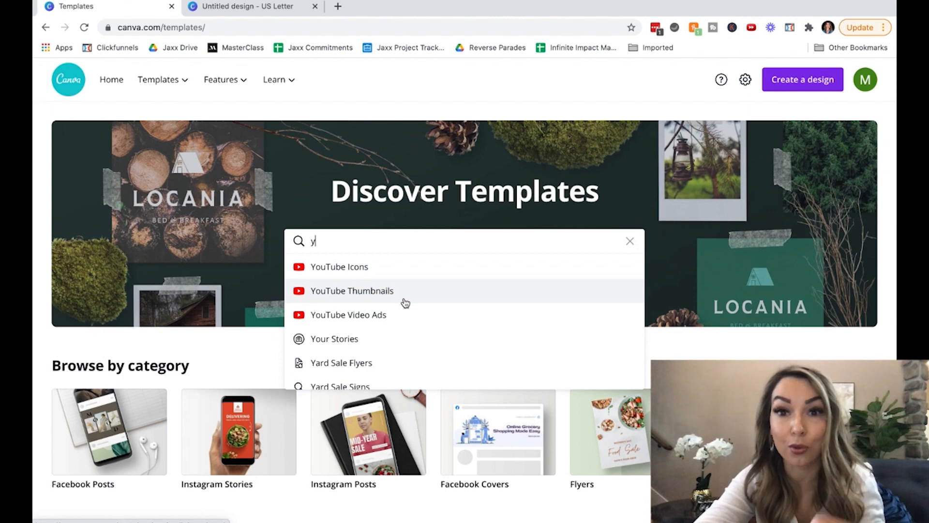
pyautogui.scroll(5, 406, 303)
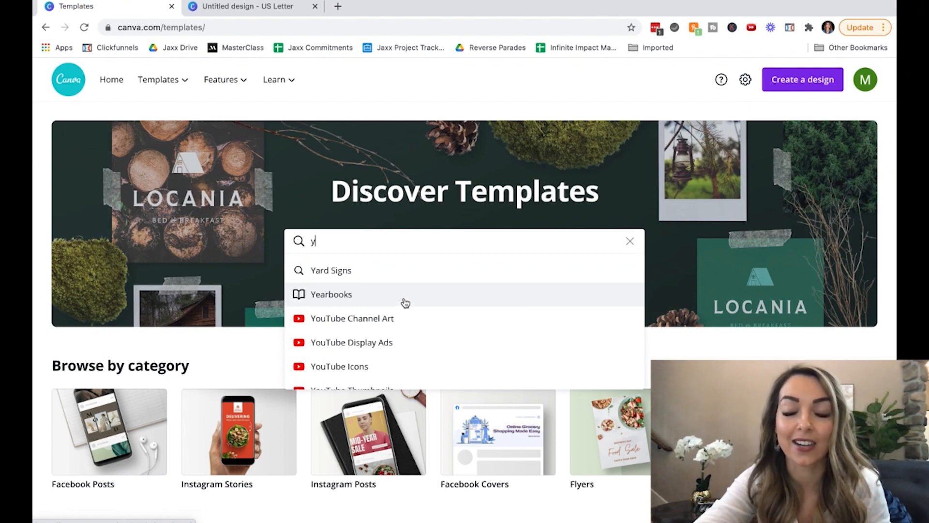
pyautogui.write('outube')
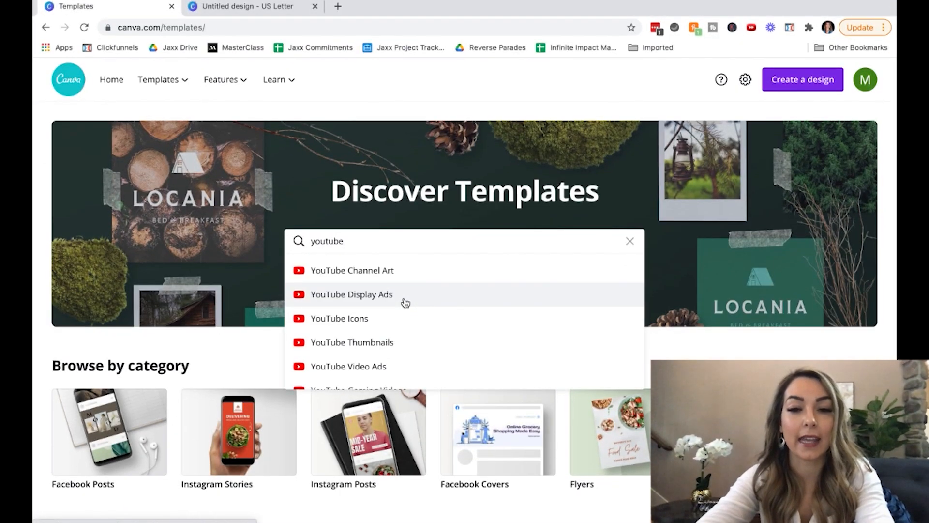
pyautogui.click(396, 342)
pyautogui.scroll(-7, 379, 347)
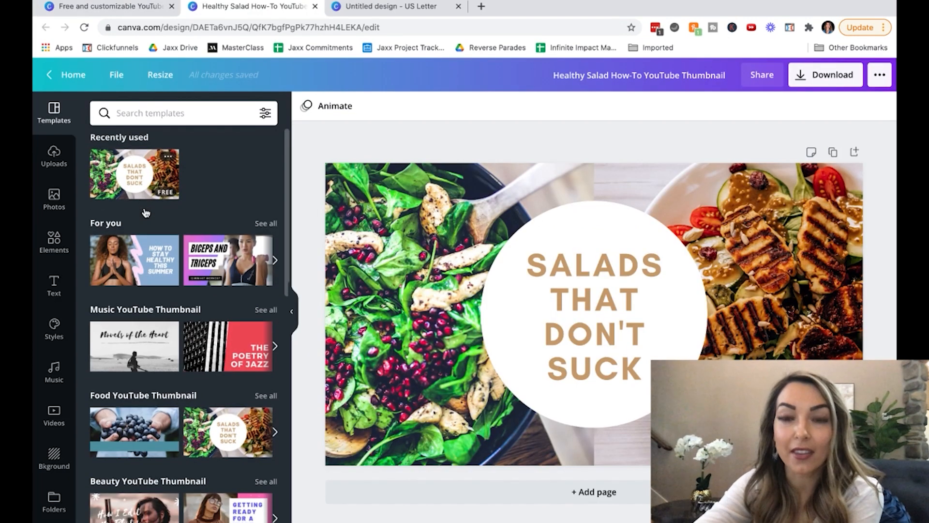
# Browse the other YouTube thumbnail template categories beside the open salad design.
pyautogui.scroll(-4, 145, 213)
pyautogui.scroll(-5, 146, 213)
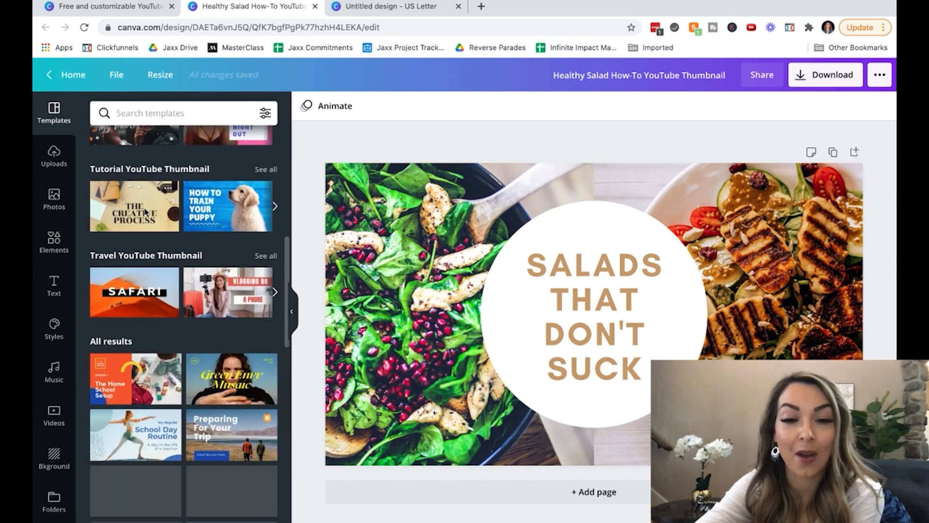
pyautogui.scroll(10, 145, 213)
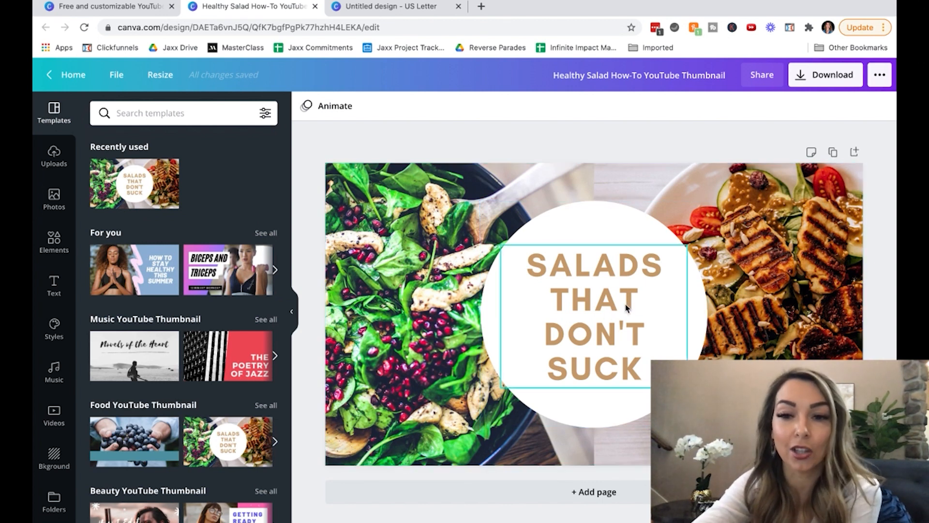
# Replace the heading in the white circle with "VIDEO TITLE" and set its font size to 80.
pyautogui.click(605, 306)
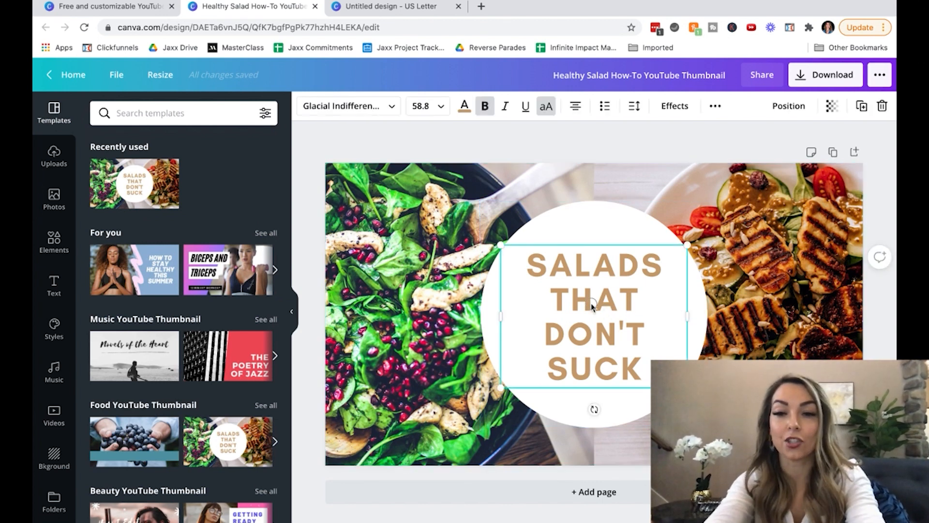
pyautogui.doubleClick(591, 305)
pyautogui.write('VIDEO TITLE')
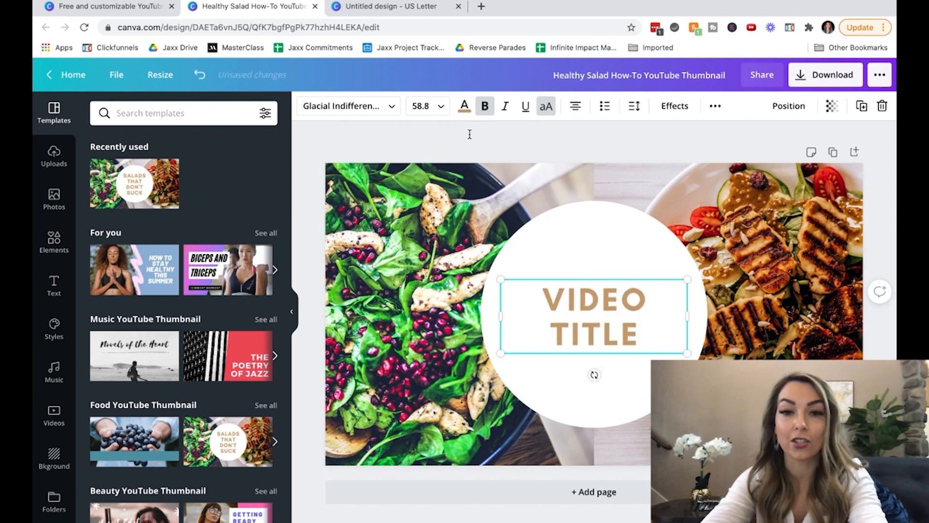
pyautogui.click(439, 108)
pyautogui.scroll(-4, 438, 347)
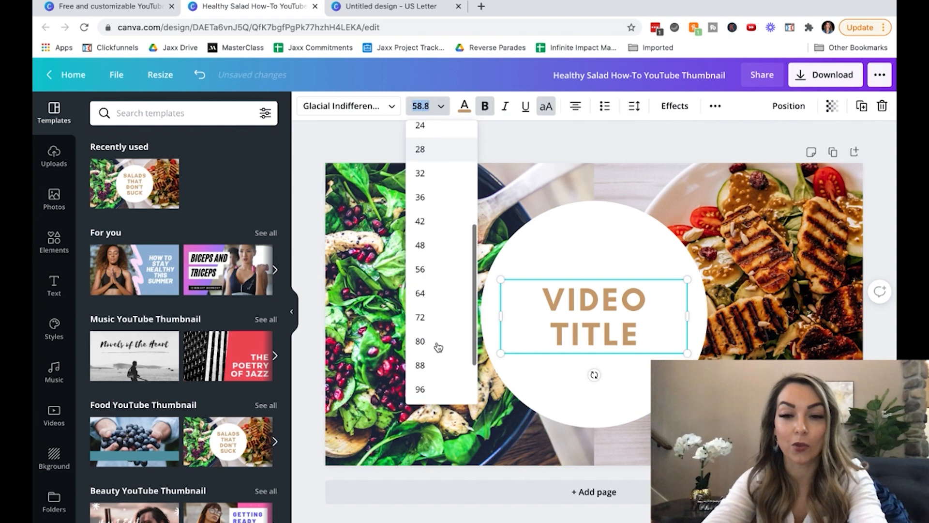
pyautogui.scroll(-1, 434, 336)
pyautogui.click(431, 322)
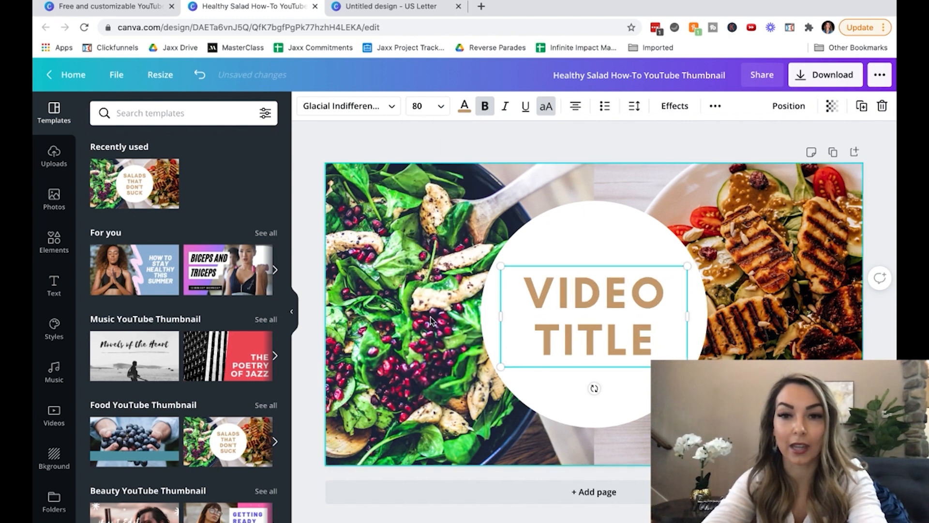
# Review the saved text colour palettes for the VIDEO TITLE heading and change its font to Lato Bold.
pyautogui.click(464, 106)
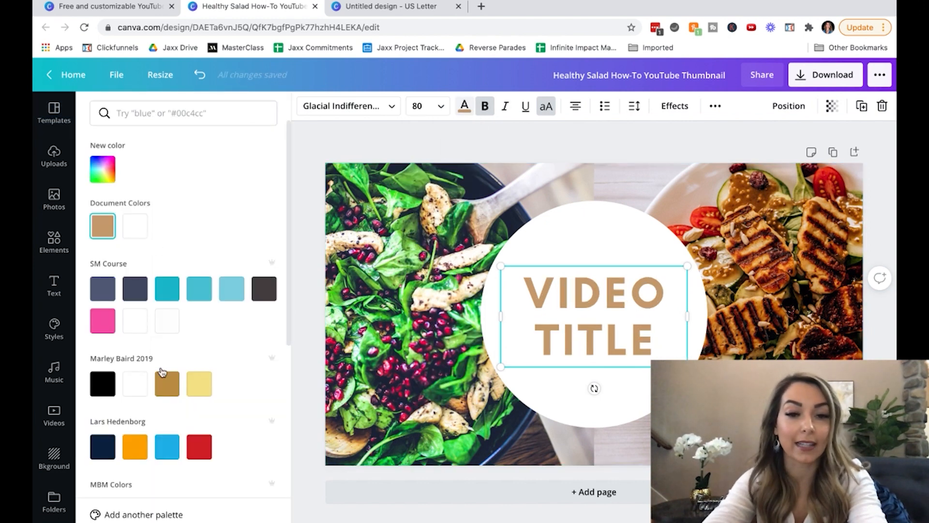
pyautogui.scroll(-5, 160, 369)
pyautogui.scroll(3, 161, 370)
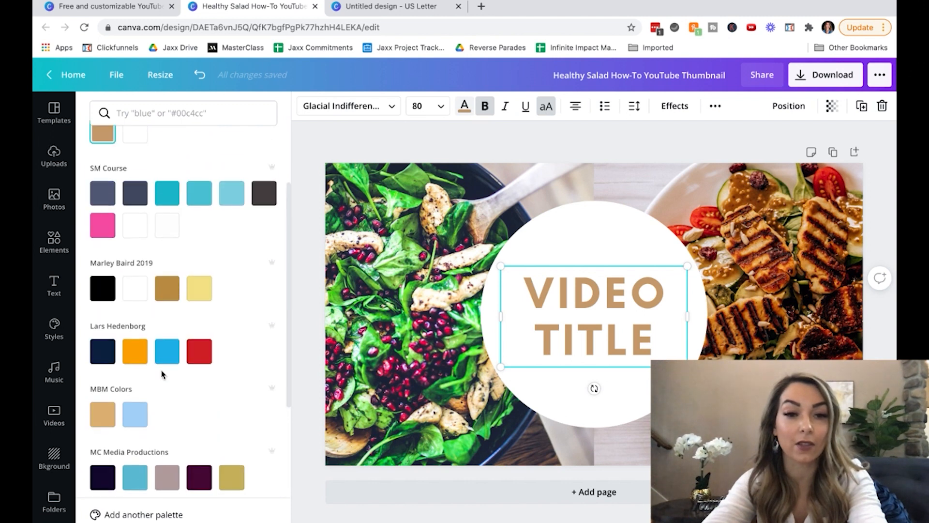
pyautogui.scroll(3, 161, 374)
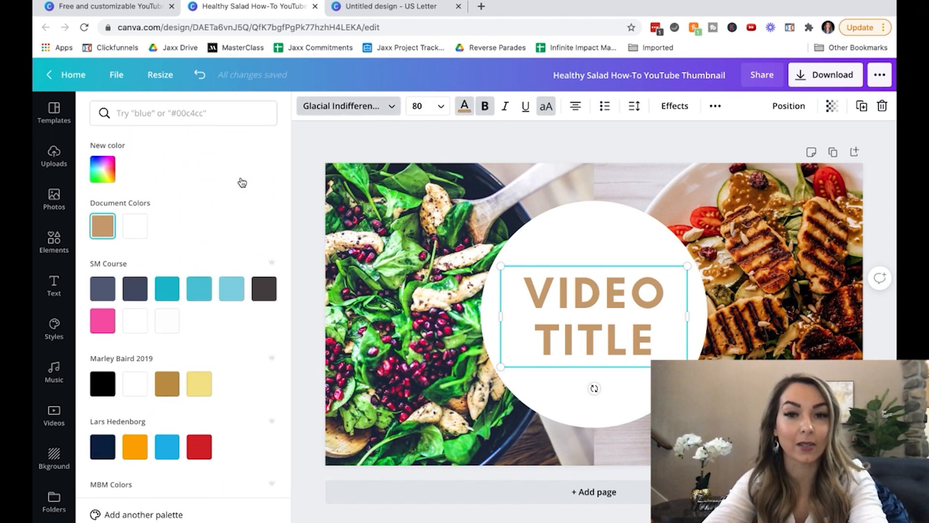
pyautogui.click(390, 106)
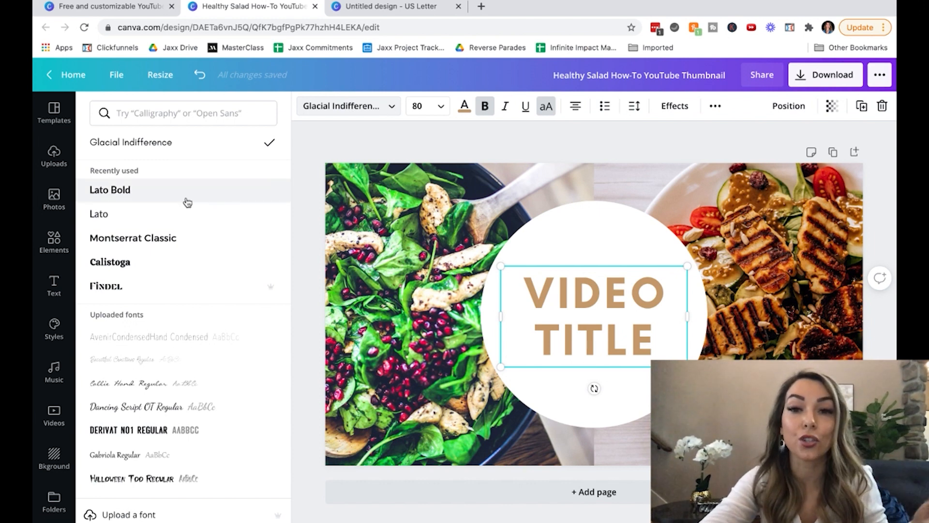
pyautogui.click(310, 247)
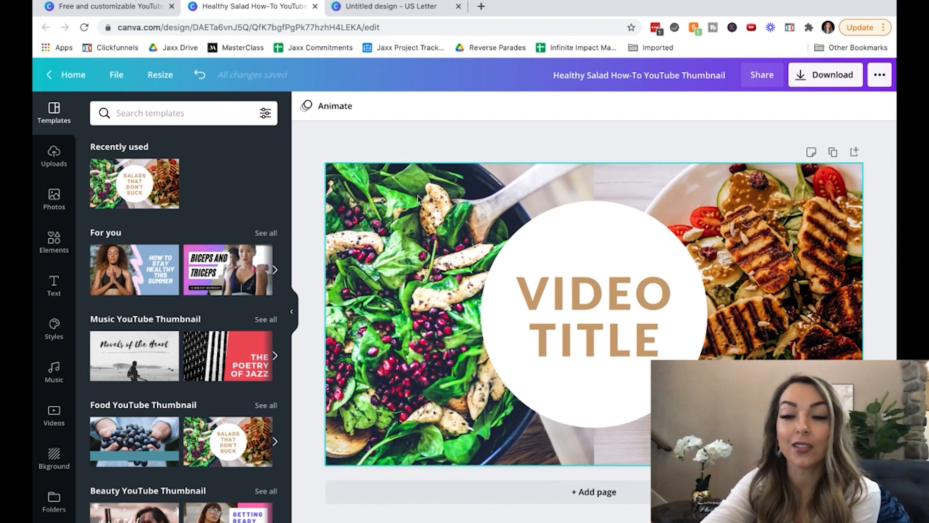
# Delete the green salad photo from the thumbnail's left frame and search the photo library for "winter".
pyautogui.click(390, 273)
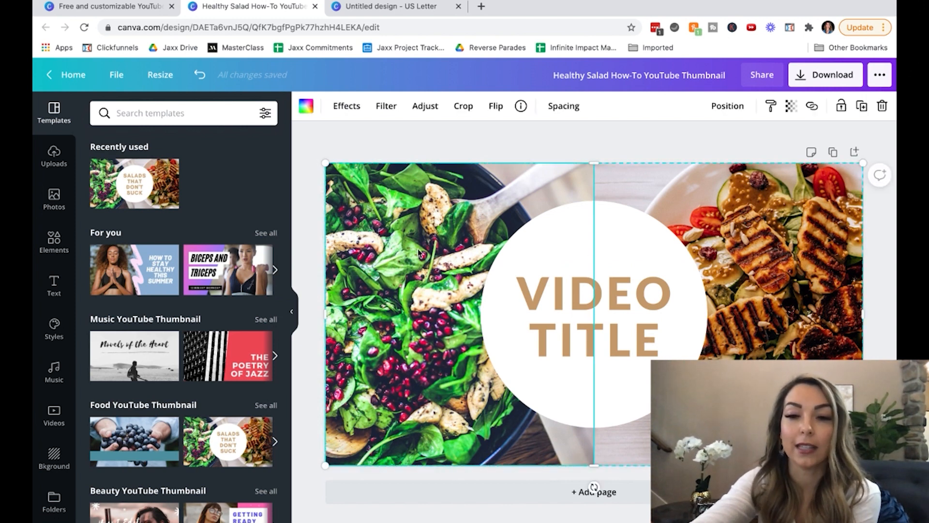
pyautogui.press('Delete')
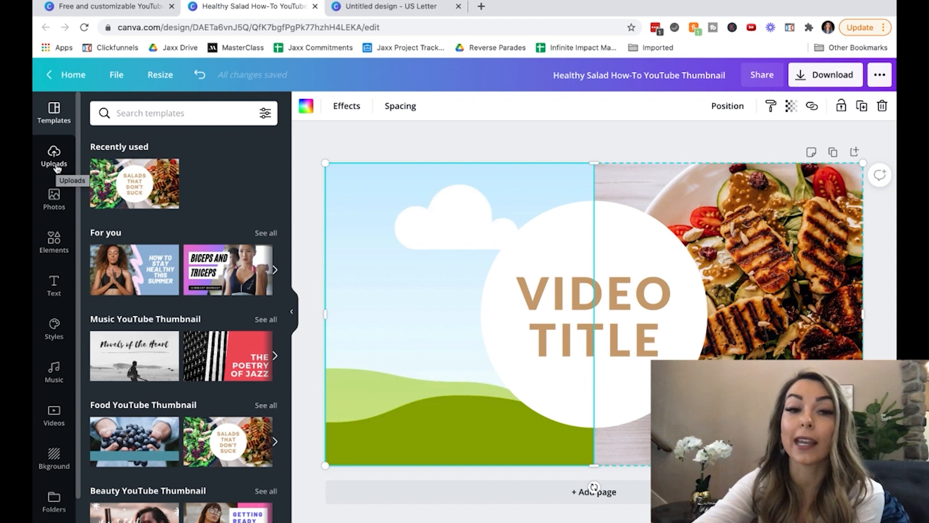
pyautogui.click(52, 202)
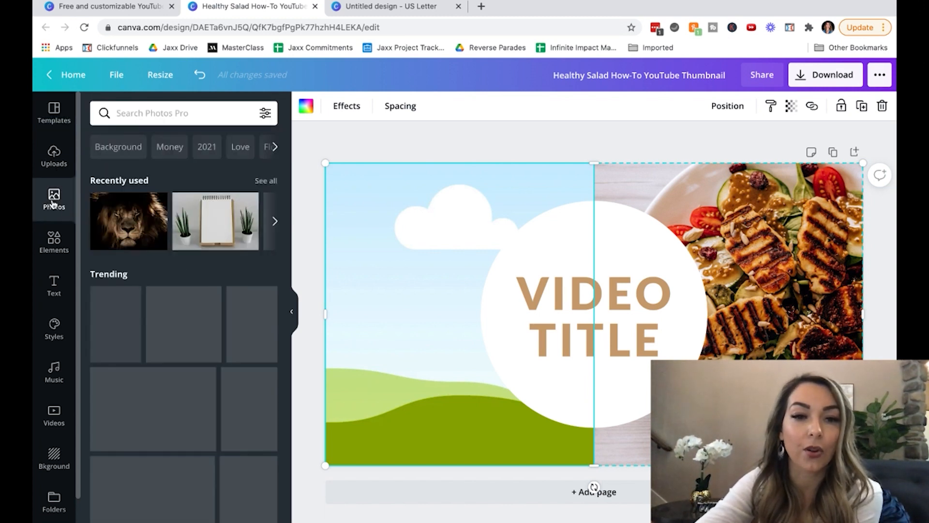
pyautogui.click(162, 112)
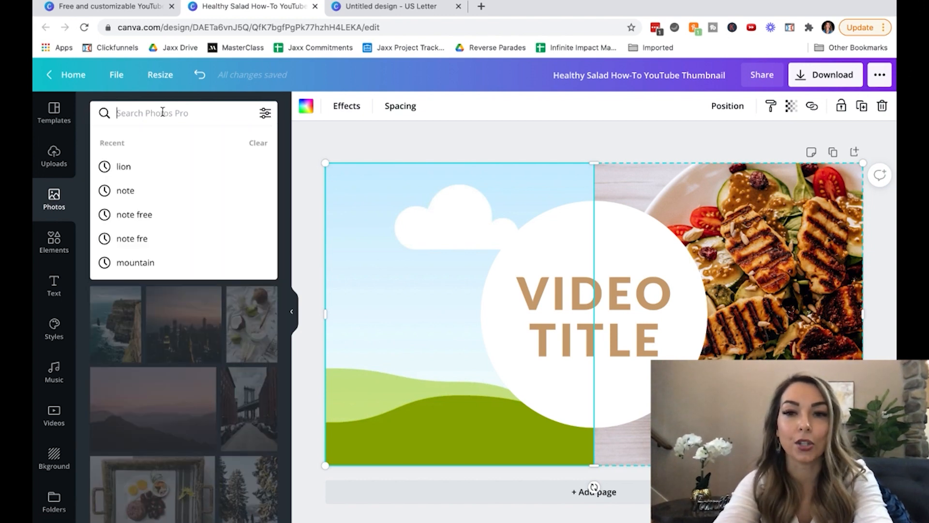
pyautogui.write('winter')
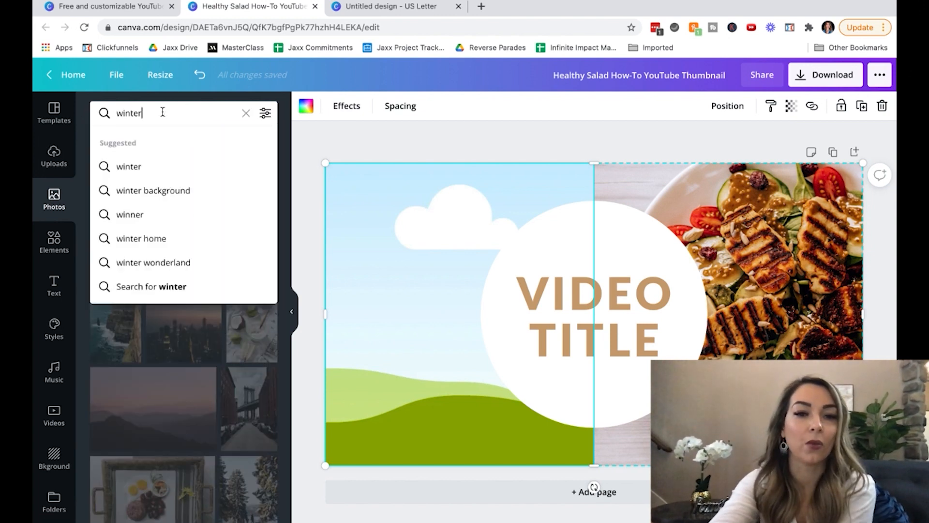
pyautogui.press('Return')
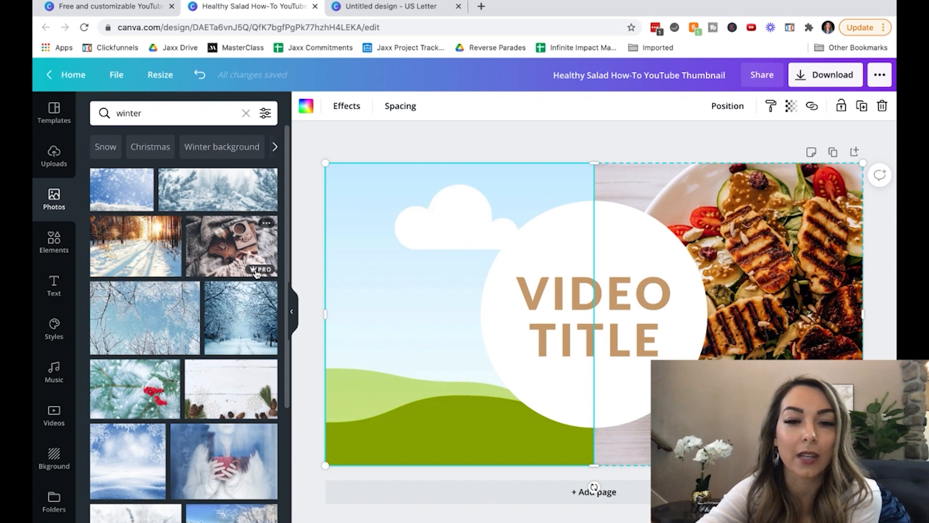
pyautogui.moveTo(262, 271)
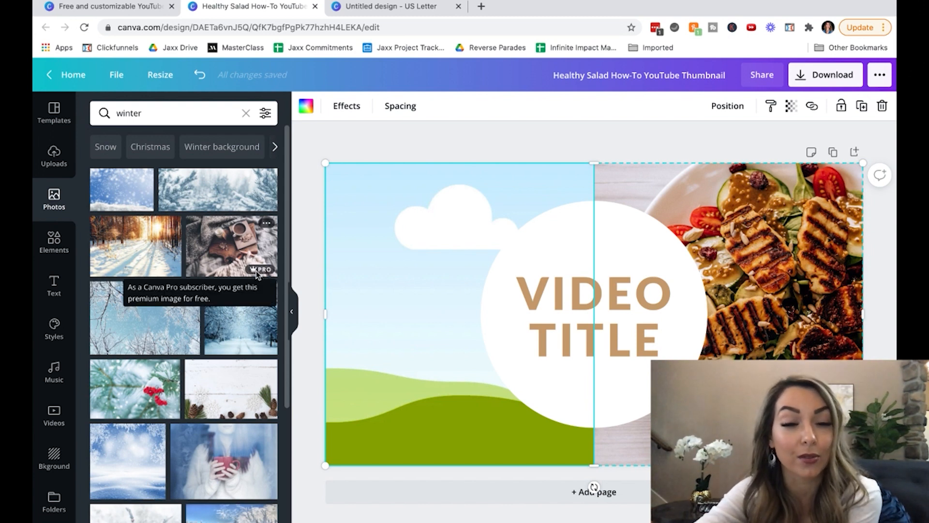
# Filter the winter photos to Free only and place the snowy forest photo in the thumbnail's empty left frame.
pyautogui.click(265, 113)
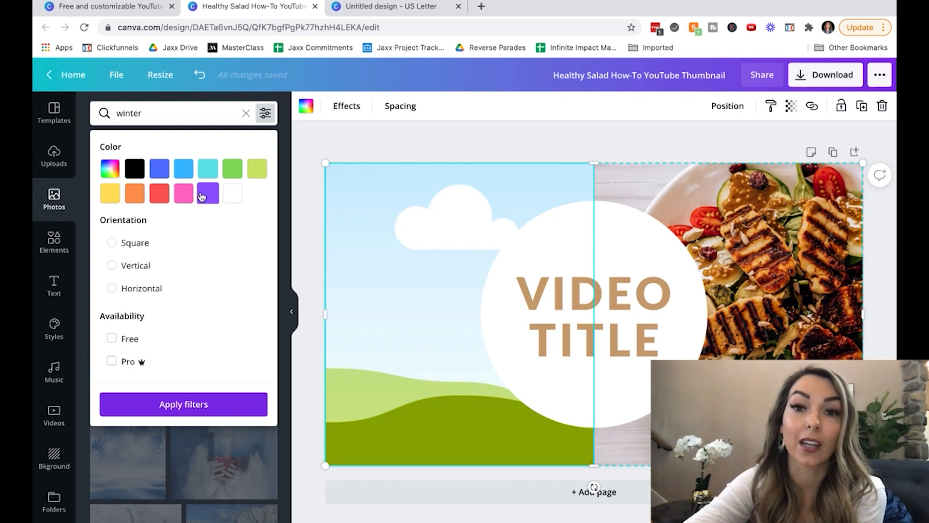
pyautogui.click(112, 339)
pyautogui.click(161, 405)
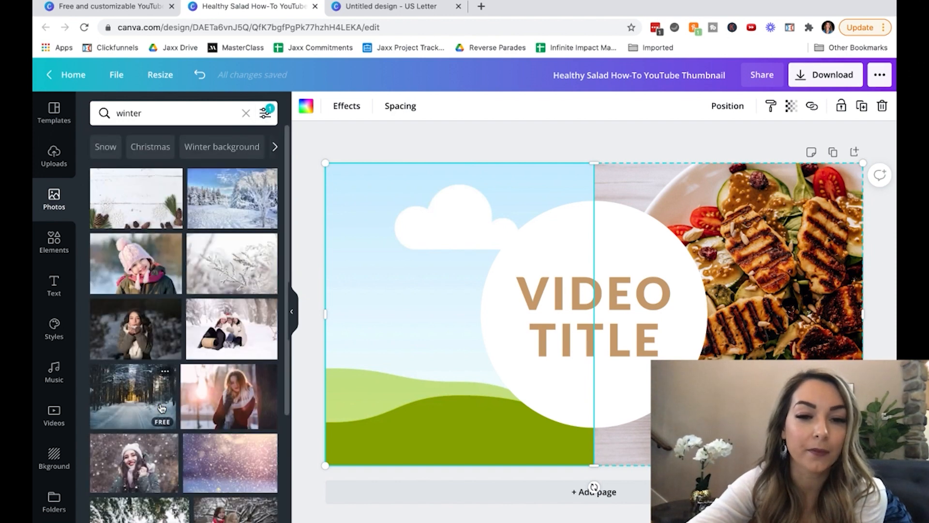
pyautogui.moveTo(231, 198); pyautogui.dragTo(369, 233)
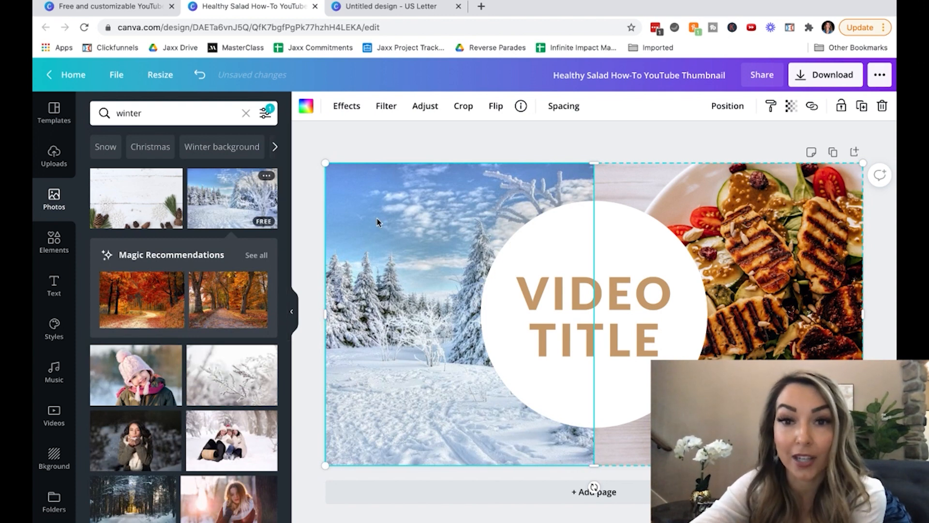
# Crop the winter photo, enlarging and shifting it so the frosted tree fills the left frame.
pyautogui.click(463, 107)
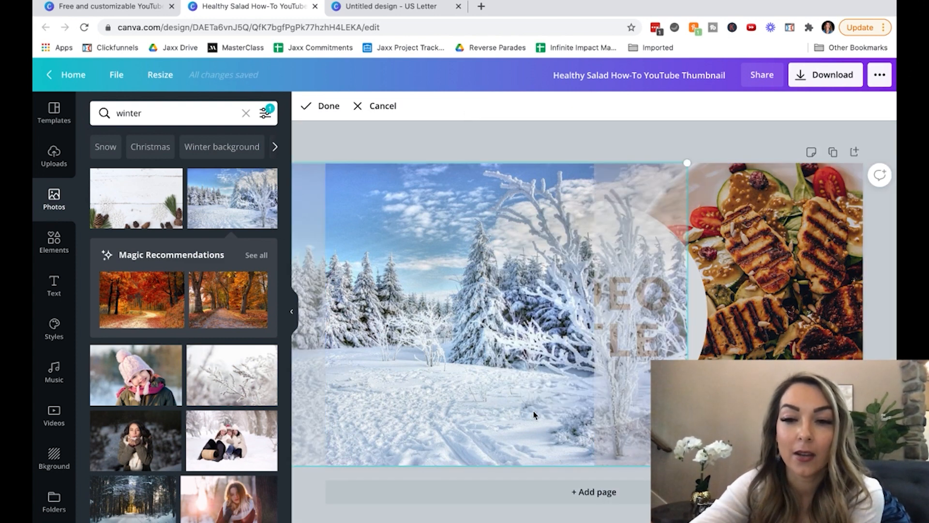
pyautogui.moveTo(498, 411); pyautogui.dragTo(389, 410)
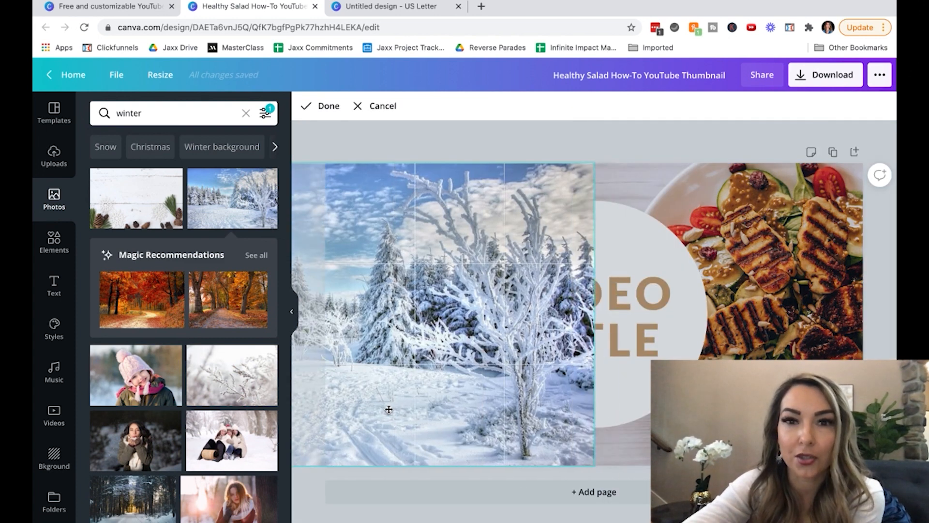
pyautogui.moveTo(594, 163); pyautogui.dragTo(711, 129)
pyautogui.moveTo(453, 256); pyautogui.dragTo(276, 245)
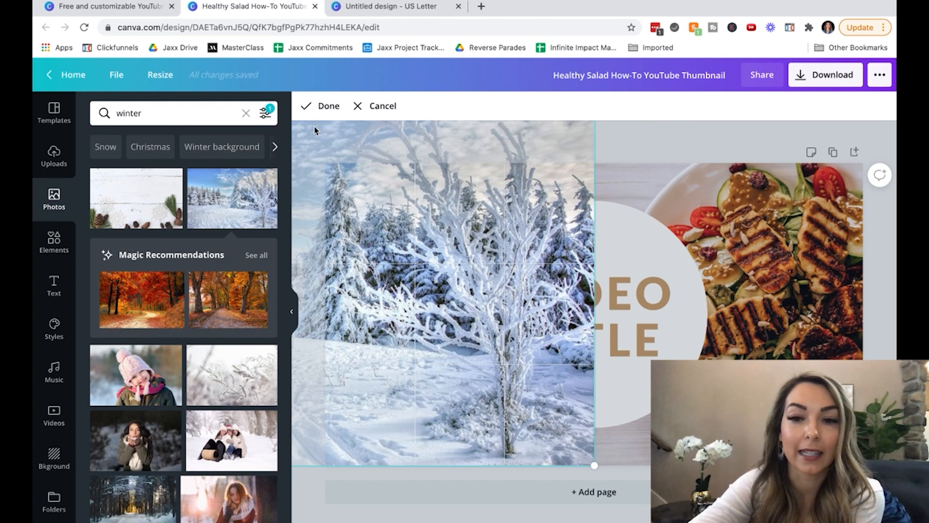
pyautogui.click(320, 105)
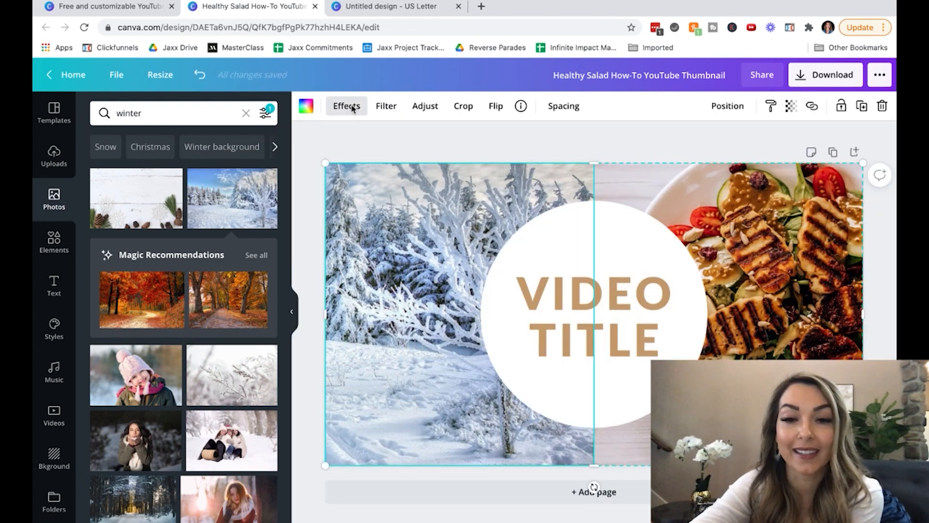
# Look through the image effects and the filter presets available for the winter photo.
pyautogui.click(347, 106)
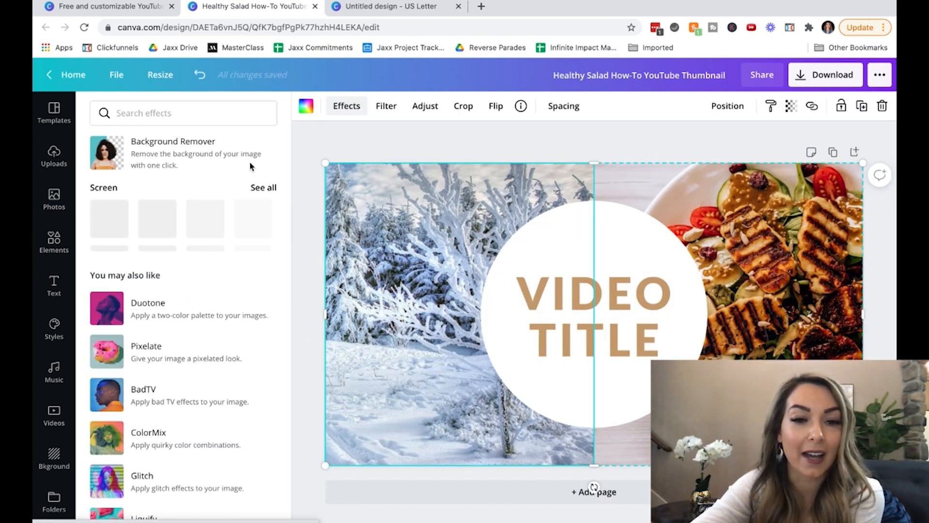
pyautogui.scroll(-1, 170, 296)
pyautogui.scroll(1, 170, 297)
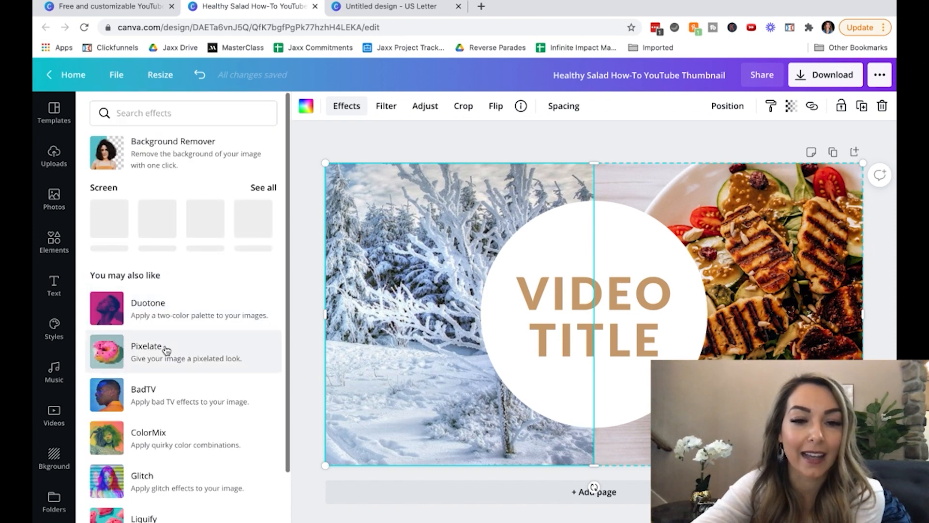
pyautogui.scroll(-1, 155, 364)
pyautogui.scroll(1, 162, 415)
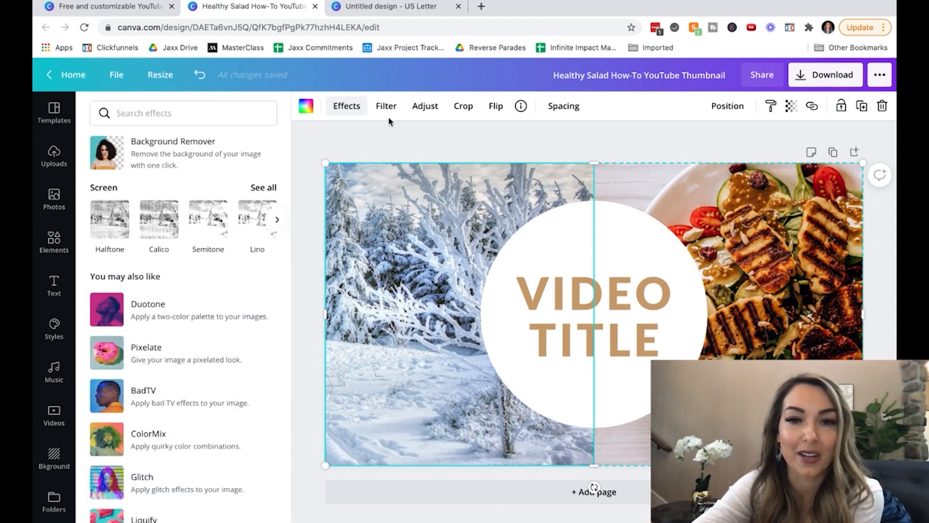
pyautogui.click(394, 104)
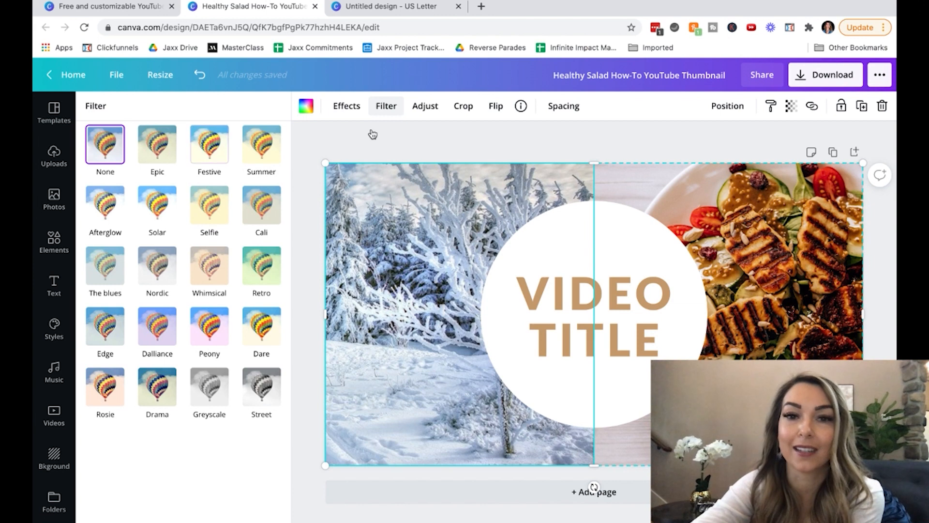
# Check the flip options available for the winter photo.
pyautogui.click(380, 113)
pyautogui.click(498, 110)
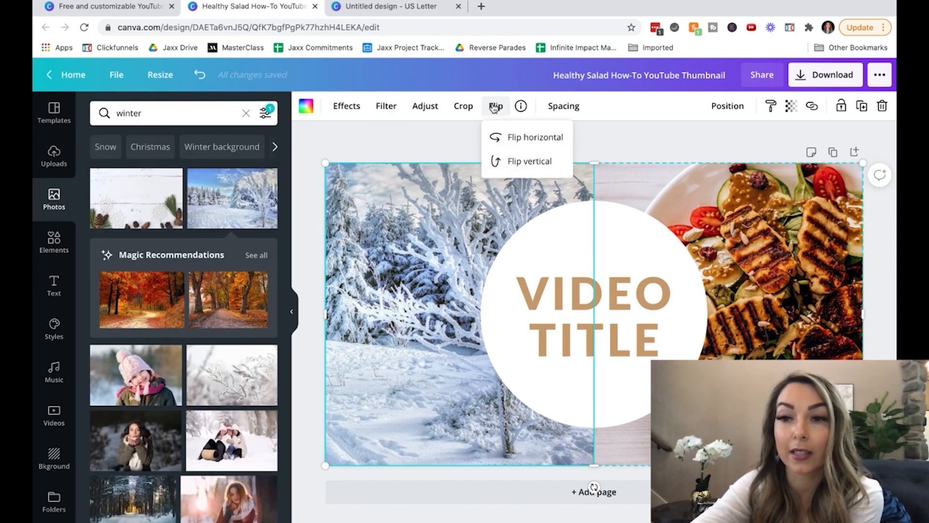
pyautogui.click(731, 139)
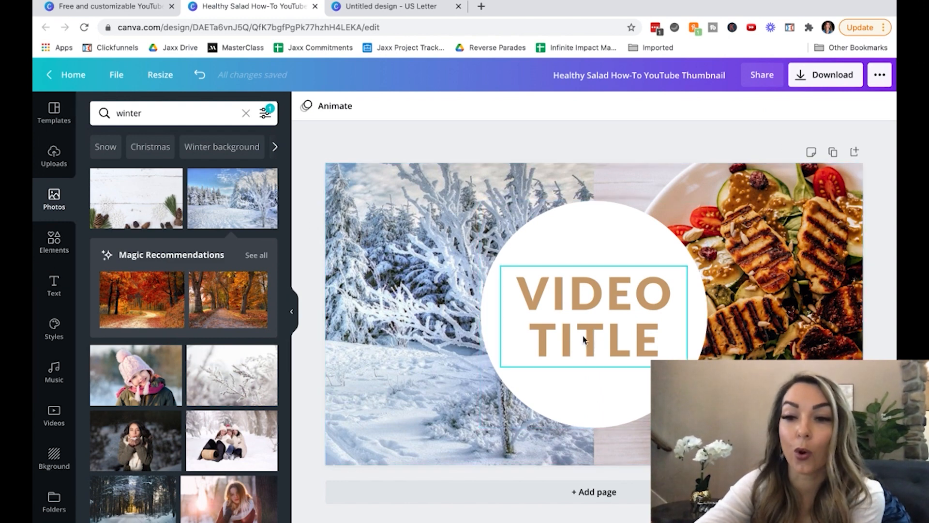
# Add a heading with the presenter's name over the grilled salad photo.
pyautogui.click(55, 285)
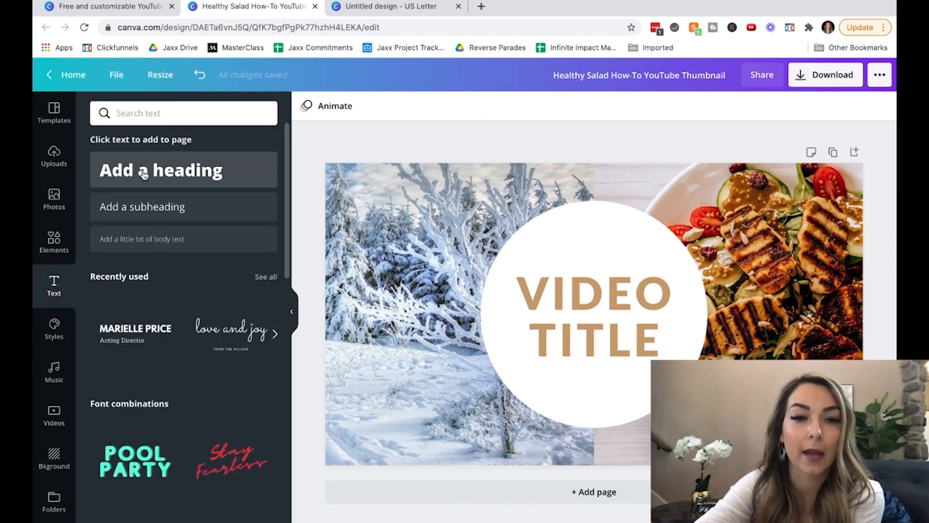
pyautogui.moveTo(144, 175); pyautogui.dragTo(756, 308)
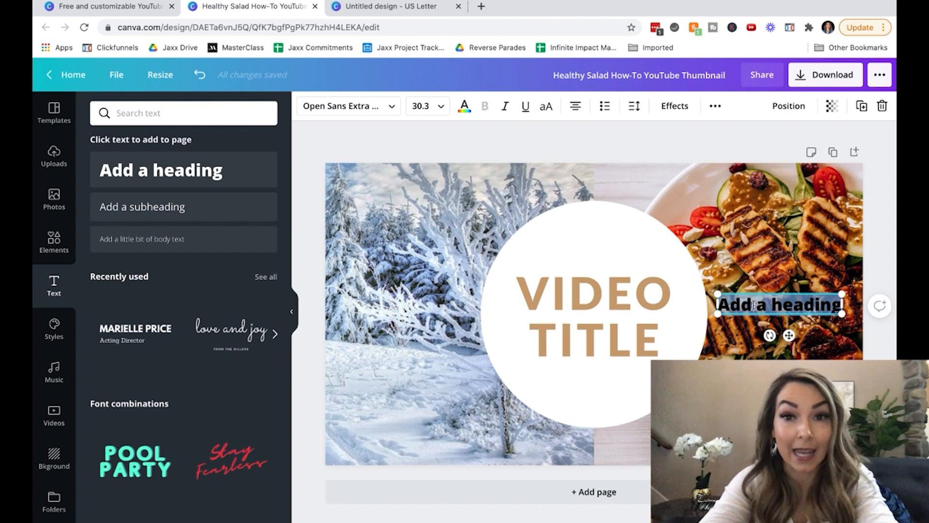
pyautogui.write('Marley Jaxx')
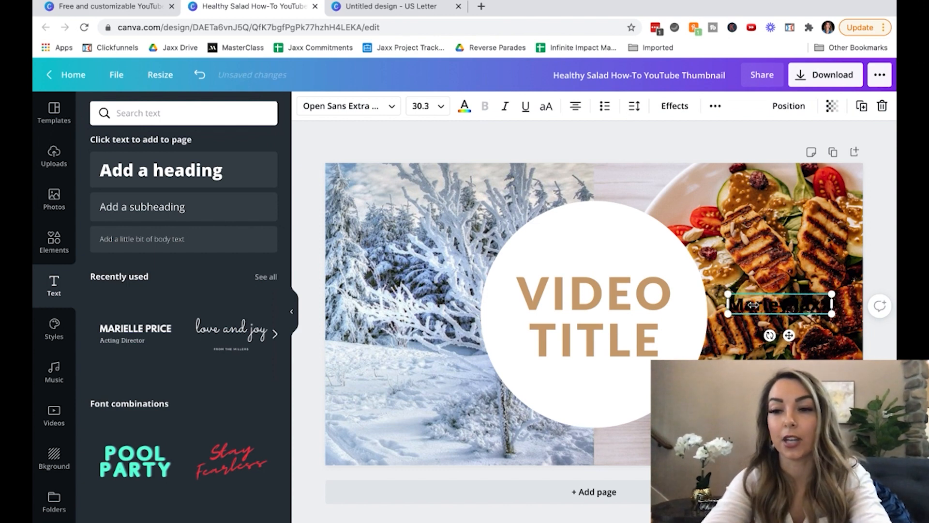
pyautogui.click(747, 148)
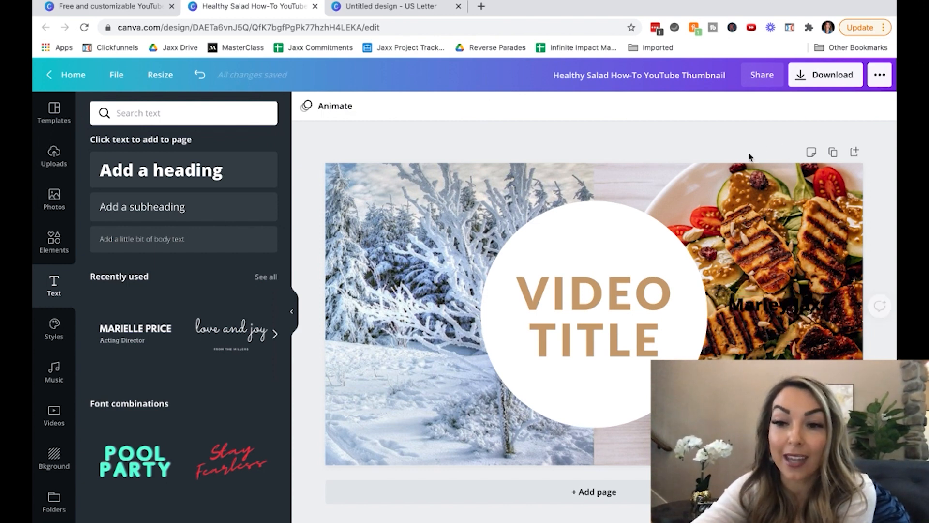
pyautogui.moveTo(770, 308); pyautogui.dragTo(778, 310)
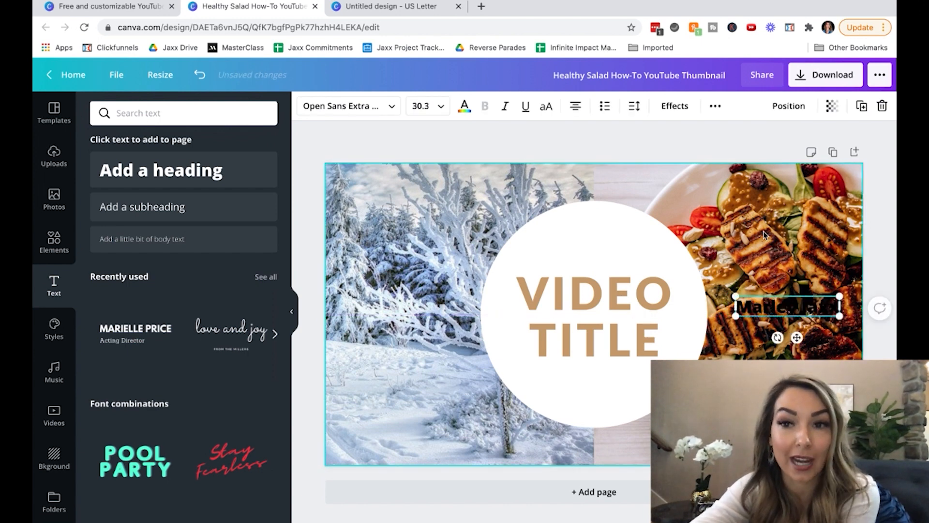
# Recolour the name heading to the light blue from the SM Course palette.
pyautogui.click(763, 235)
pyautogui.click(774, 306)
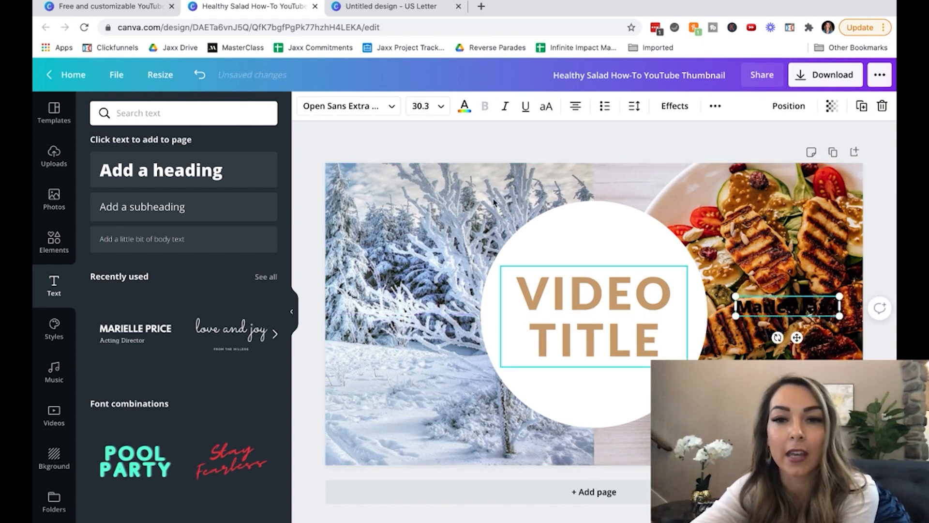
pyautogui.click(465, 106)
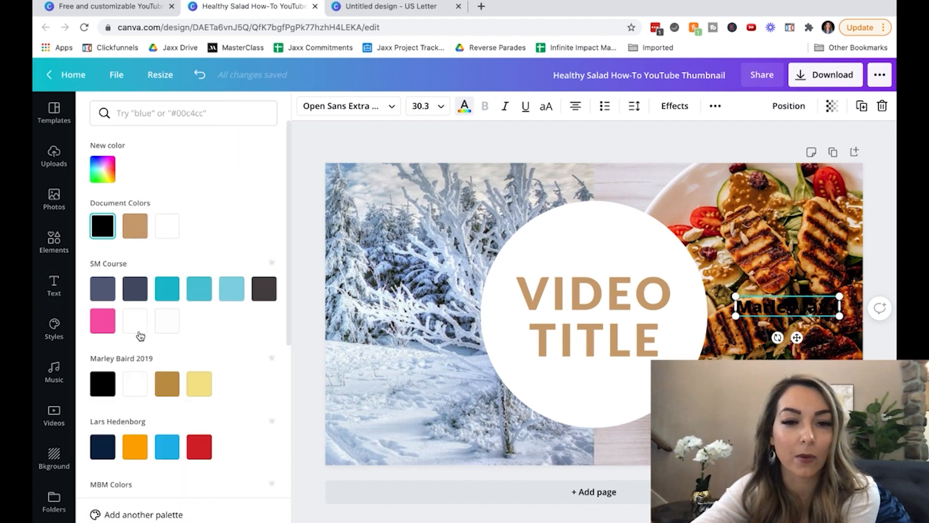
pyautogui.click(232, 290)
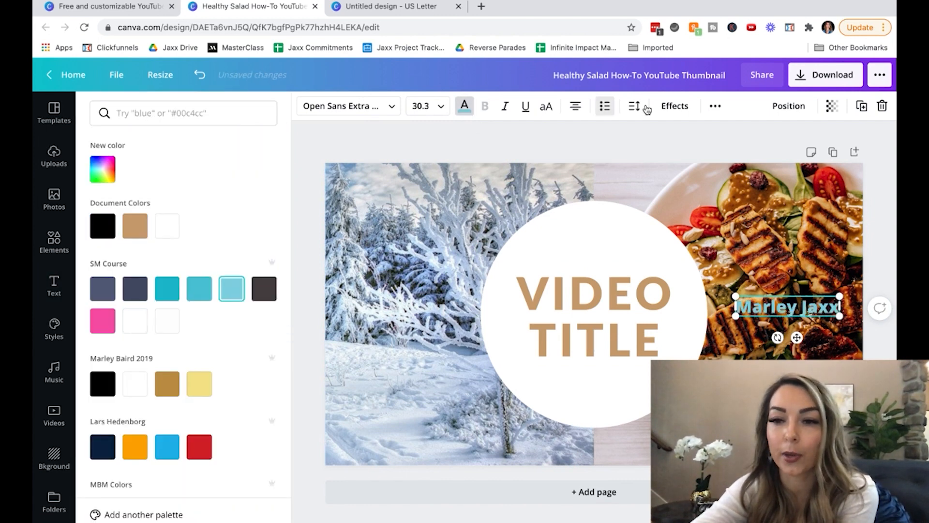
# Try a transparency of 38 on the two background photos and restore it to 100.
pyautogui.click(751, 214)
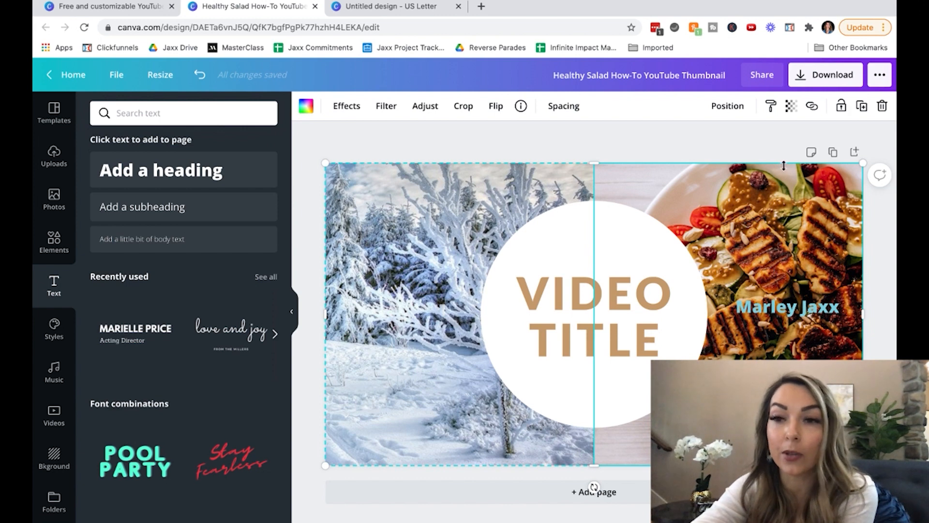
pyautogui.click(792, 108)
pyautogui.moveTo(753, 138)
pyautogui.mouseDown()
pyautogui.moveTo(704, 138)
pyautogui.moveTo(745, 138)
pyautogui.moveTo(761, 151)
pyautogui.mouseUp()
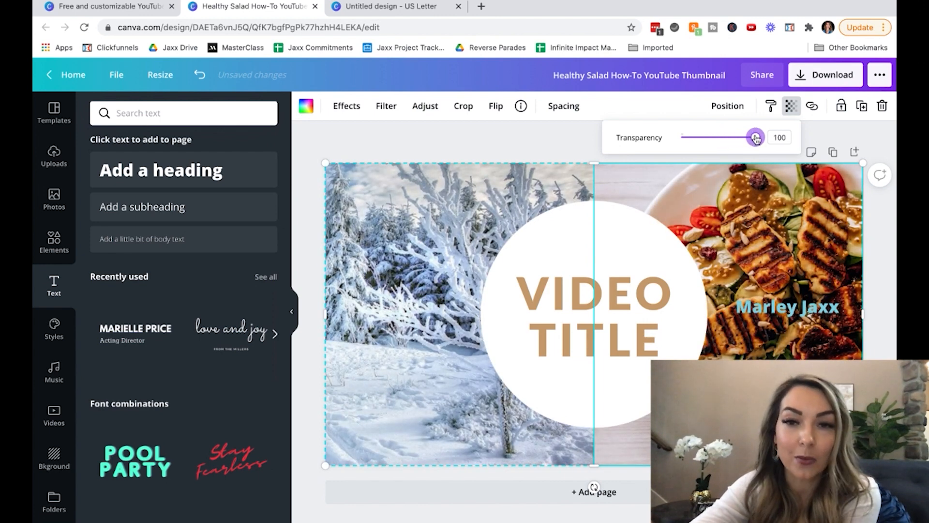
pyautogui.moveTo(753, 138); pyautogui.dragTo(710, 139)
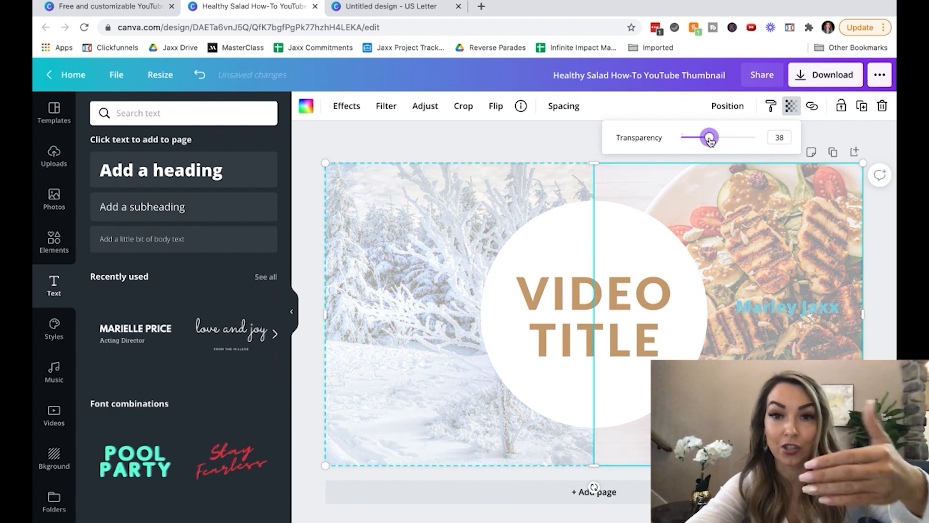
pyautogui.moveTo(710, 139); pyautogui.dragTo(782, 139)
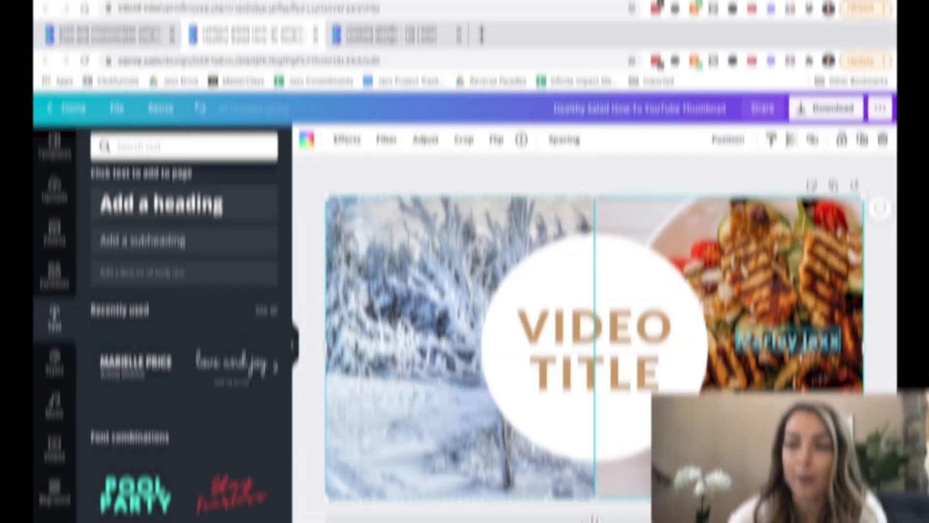
# Delete the name heading, the photos and all remaining elements to leave the thumbnail page blank.
pyautogui.click(749, 308)
pyautogui.press('Delete')
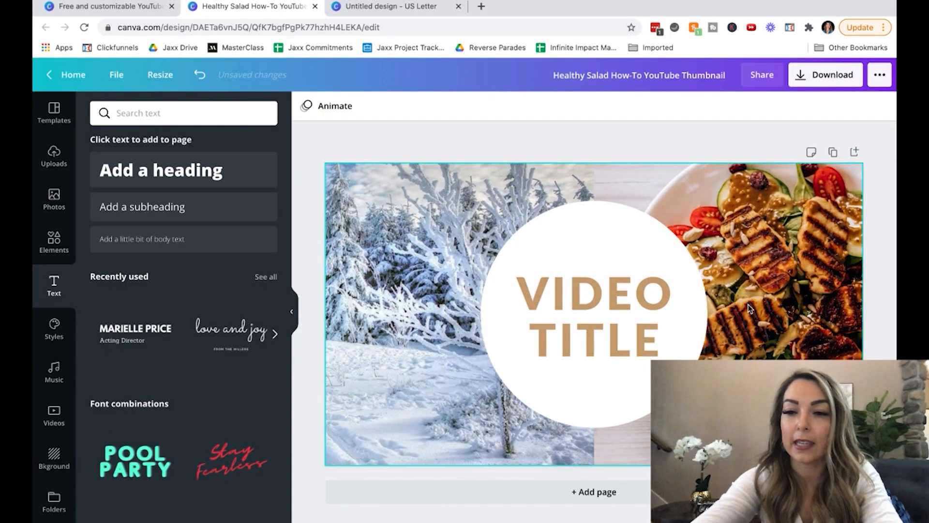
pyautogui.click(749, 308)
pyautogui.press('Delete')
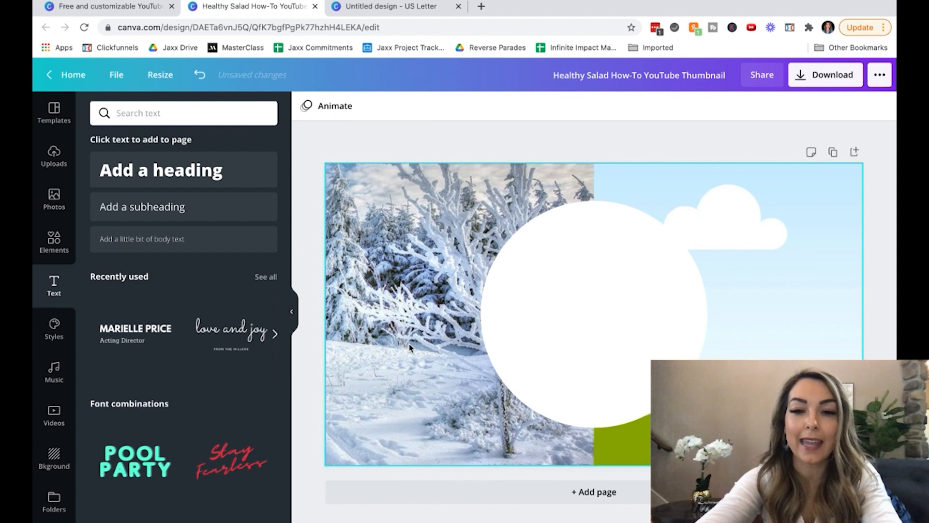
pyautogui.hotkey('ctrl', 'z')
pyautogui.press('Delete')
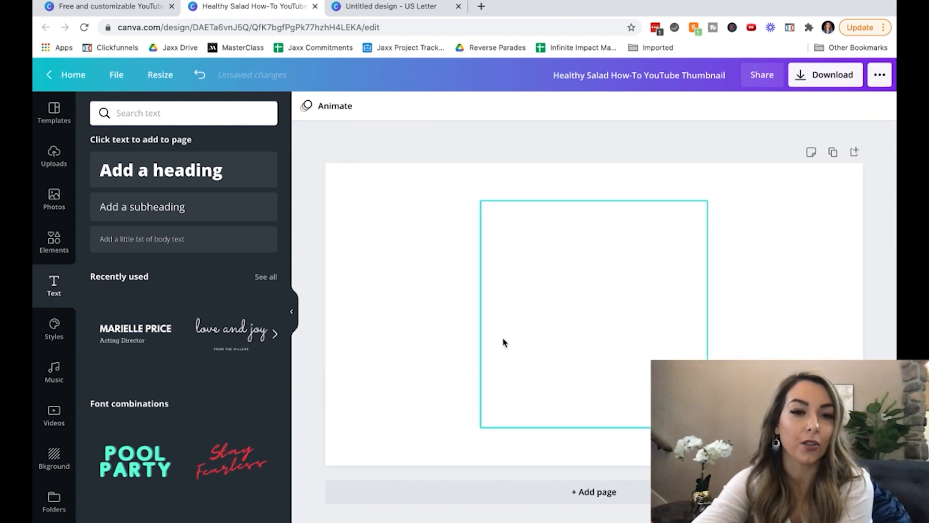
# Browse the YouTube thumbnail templates and the previously uploaded images.
pyautogui.click(48, 116)
pyautogui.scroll(-8, 117, 405)
pyautogui.scroll(-1, 118, 405)
pyautogui.scroll(10, 124, 383)
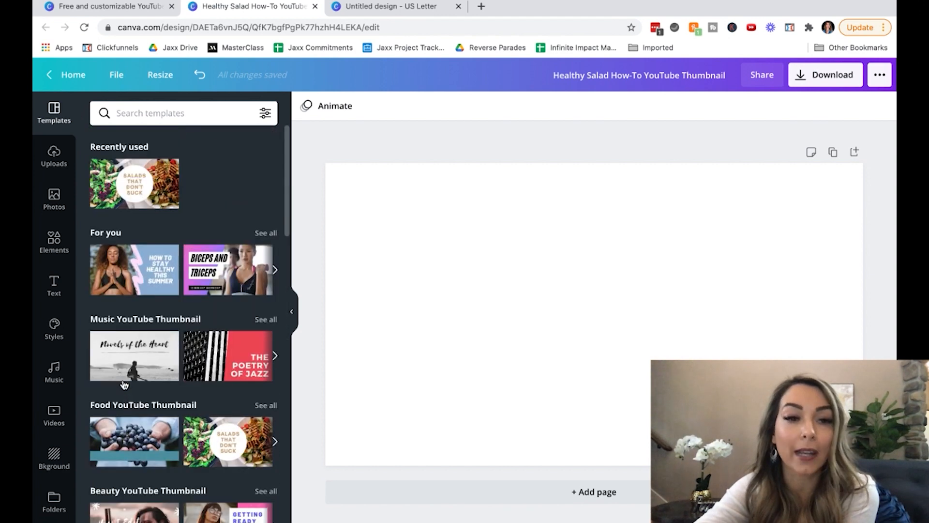
pyautogui.click(55, 159)
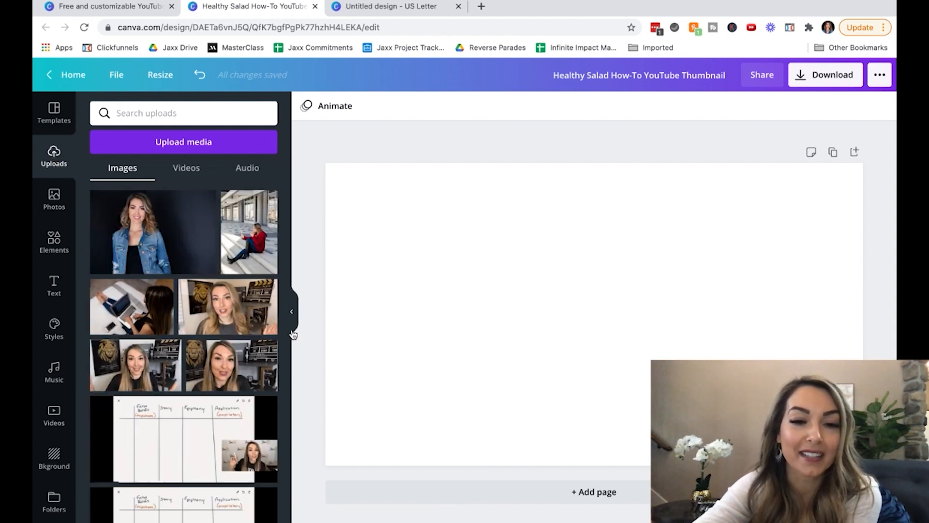
pyautogui.scroll(-3, 155, 271)
pyautogui.scroll(-10, 155, 285)
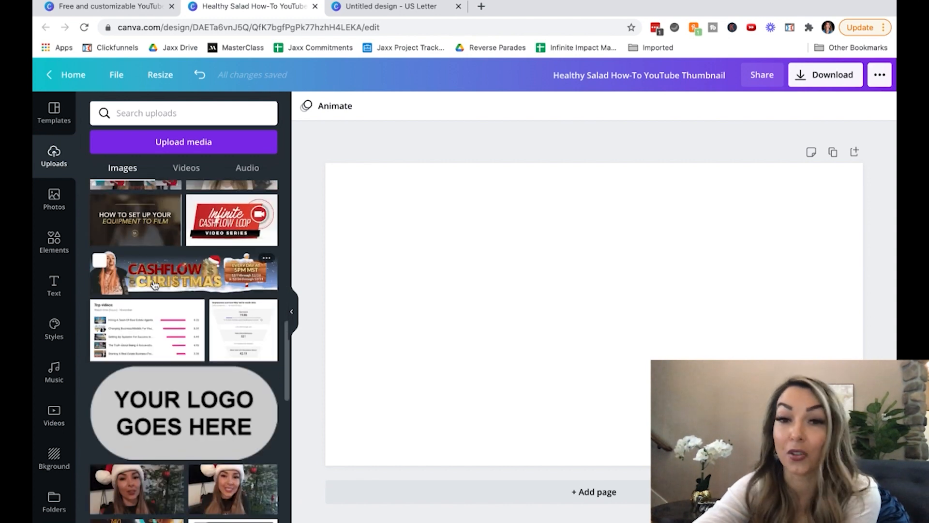
pyautogui.scroll(-2, 155, 284)
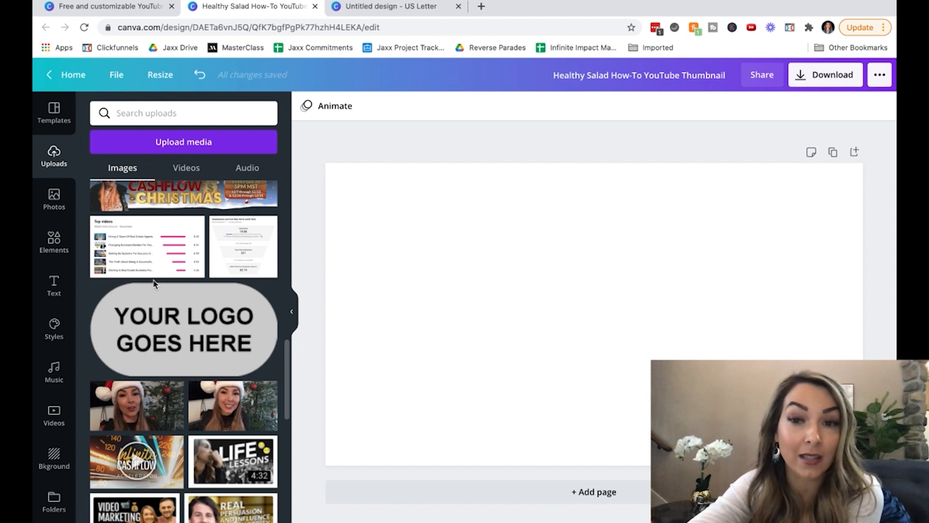
pyautogui.scroll(10, 145, 271)
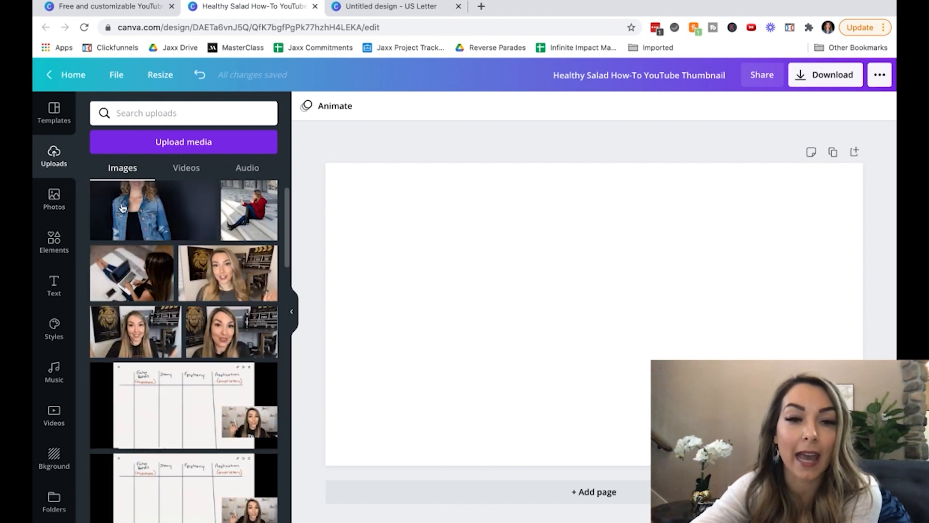
# Try out the uploaded denim-jacket portrait on the blank page and remove it.
pyautogui.scroll(1, 122, 208)
pyautogui.moveTo(125, 229); pyautogui.dragTo(443, 298)
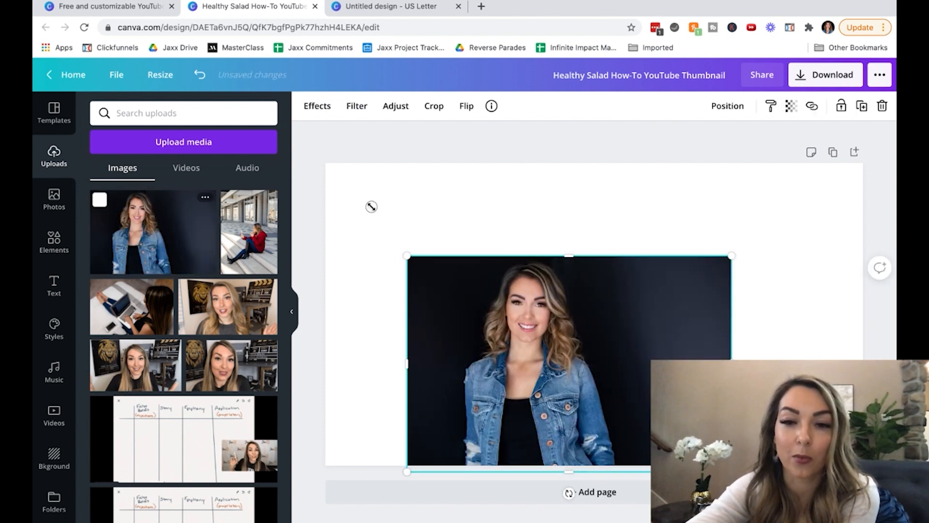
pyautogui.moveTo(406, 363); pyautogui.dragTo(355, 363)
pyautogui.press('Delete')
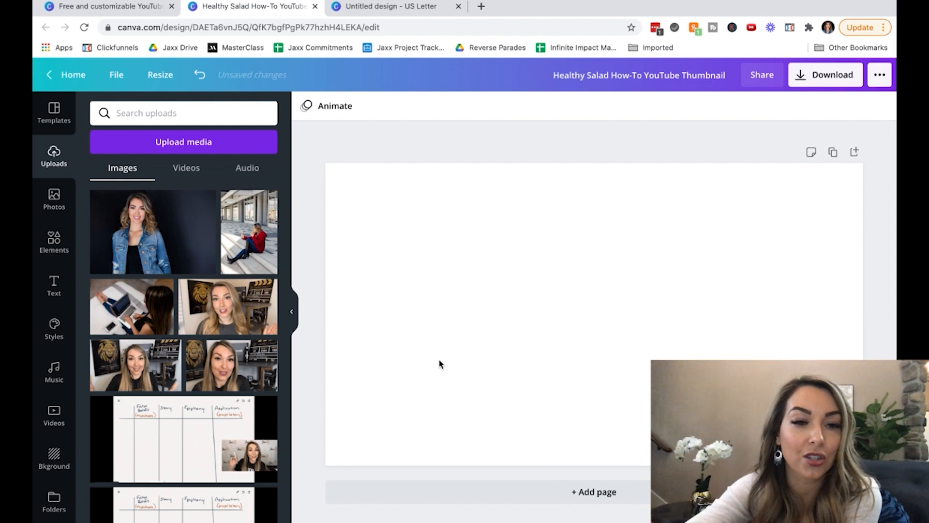
# Clear the "winter" photo search and examine the trending photos and the colour, orientation and availability filters.
pyautogui.click(61, 202)
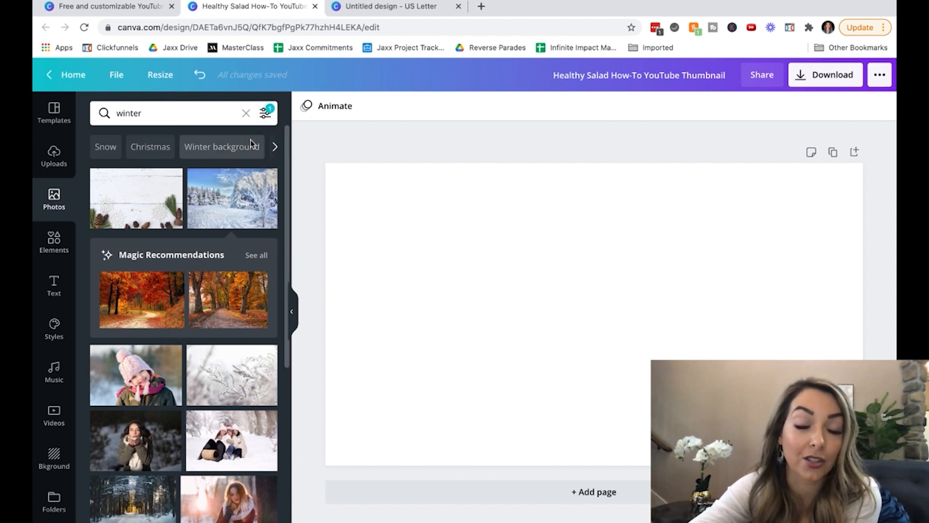
pyautogui.click(246, 114)
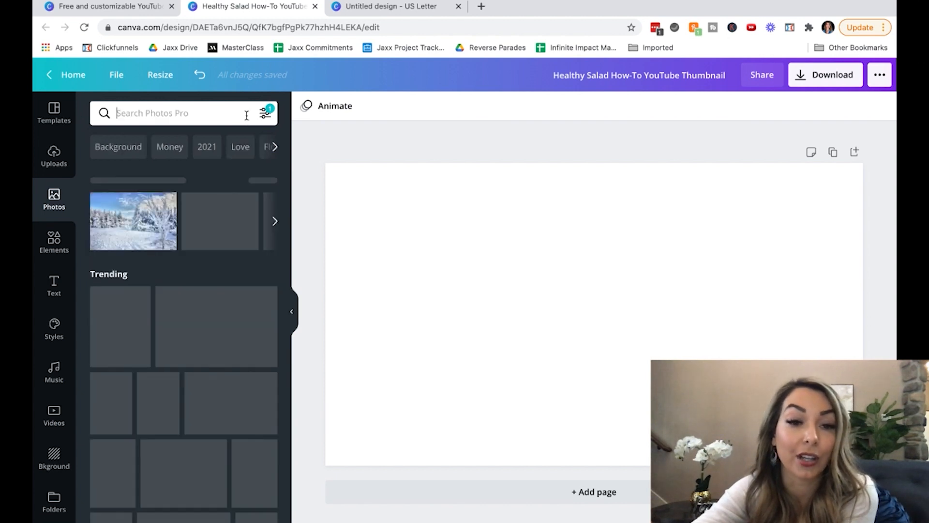
pyautogui.scroll(-3, 158, 377)
pyautogui.scroll(-5, 158, 377)
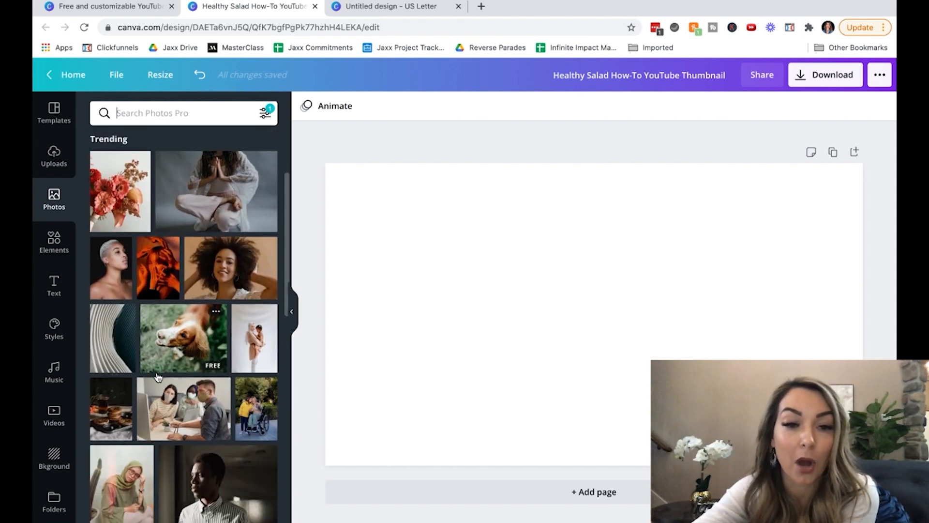
pyautogui.scroll(6, 157, 372)
pyautogui.scroll(2, 156, 372)
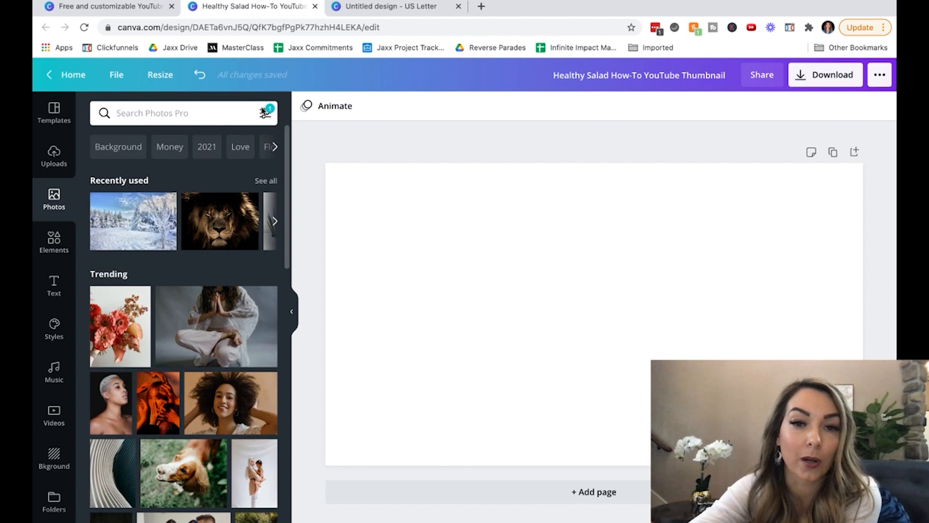
pyautogui.click(266, 113)
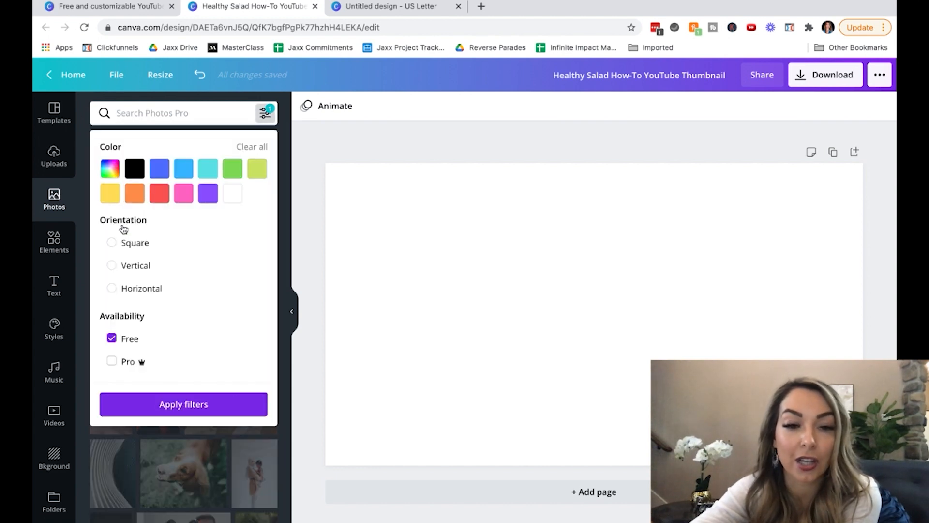
pyautogui.click(268, 112)
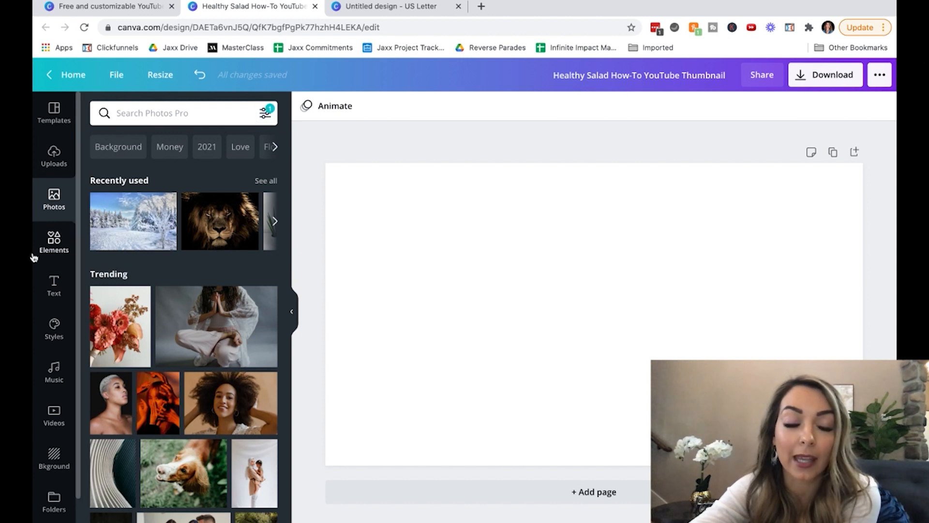
# Place the featured Christmas llama element on the blank page and delete it.
pyautogui.click(50, 252)
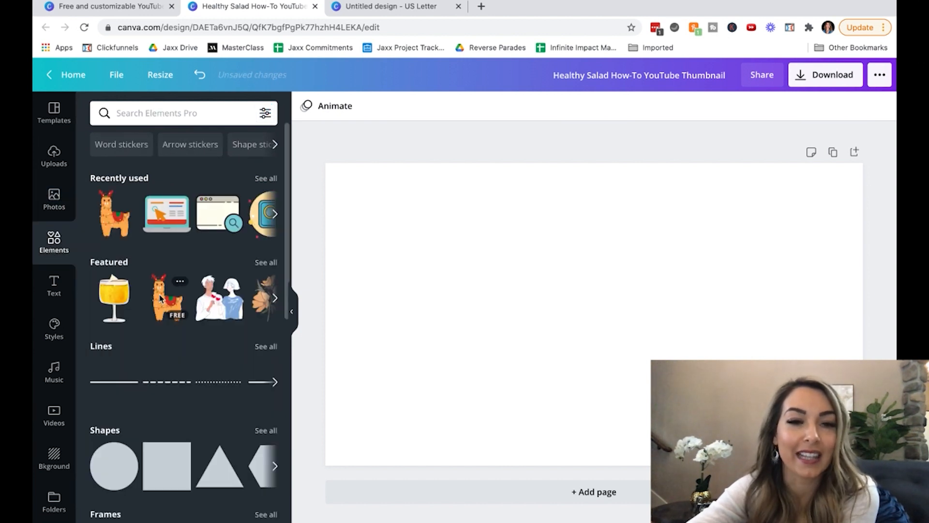
pyautogui.click(158, 313)
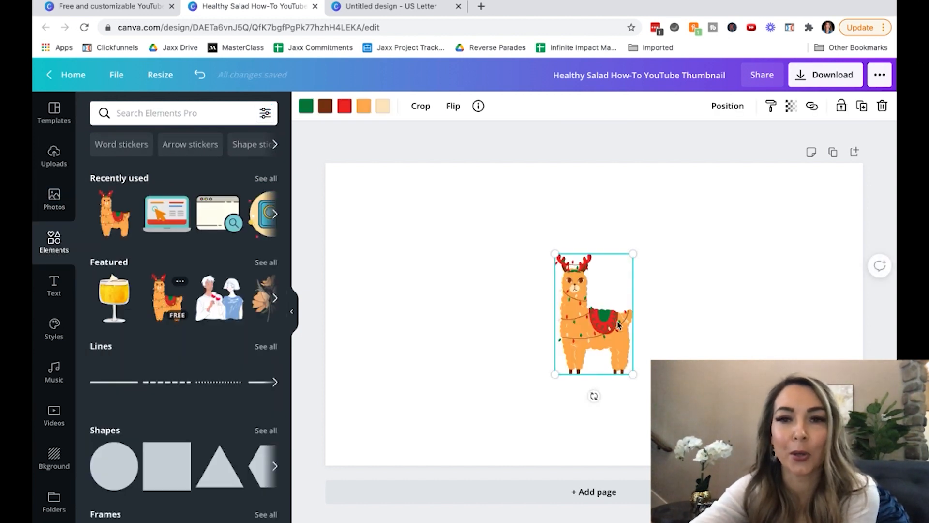
pyautogui.press('Delete')
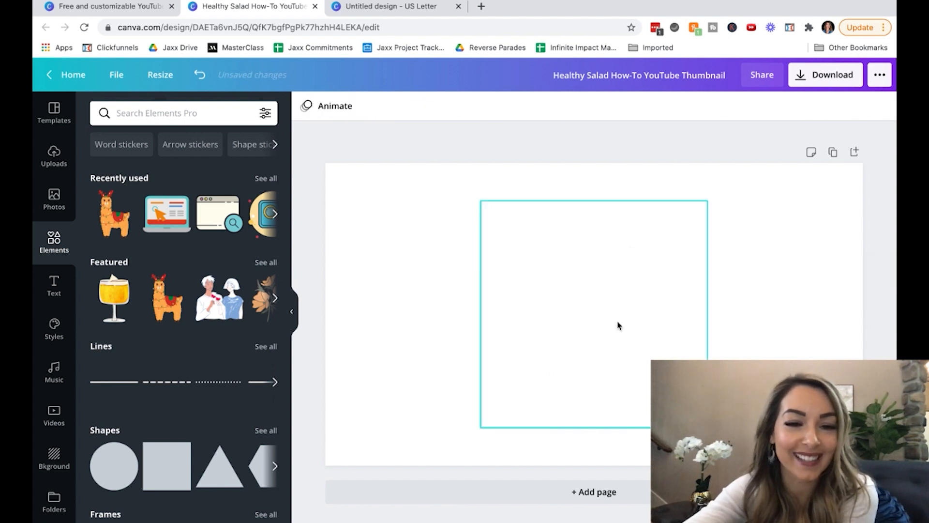
# Place the pink double-photo Kodak film frame on the blank page and enlarge it to the full page width.
pyautogui.scroll(-5, 155, 343)
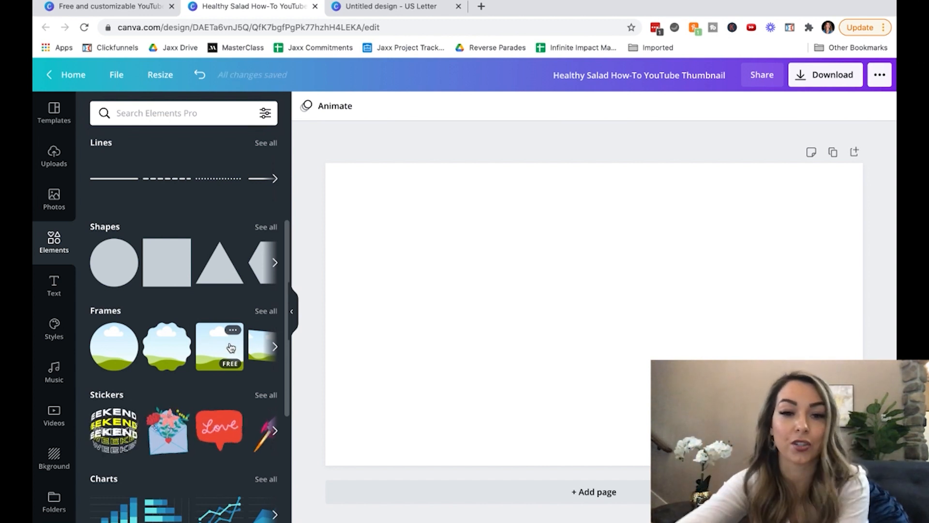
pyautogui.click(274, 347)
pyautogui.click(279, 350)
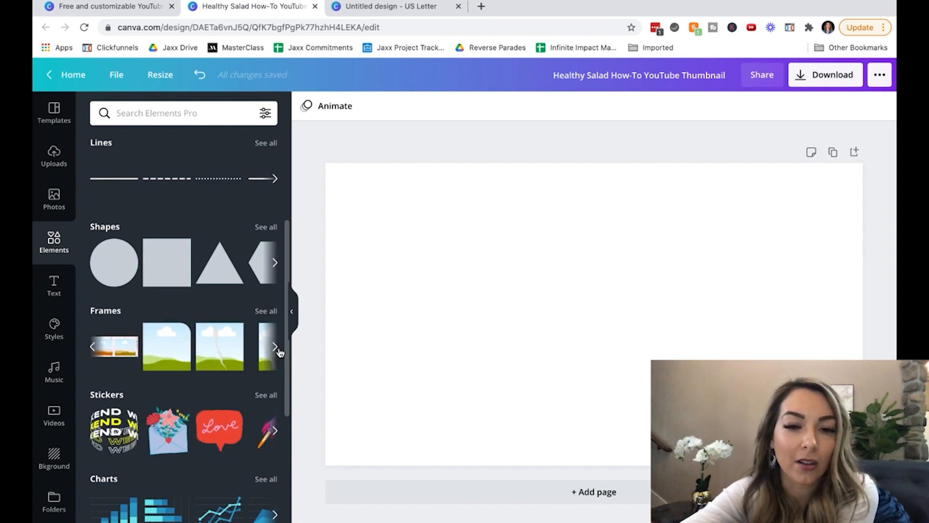
pyautogui.click(275, 346)
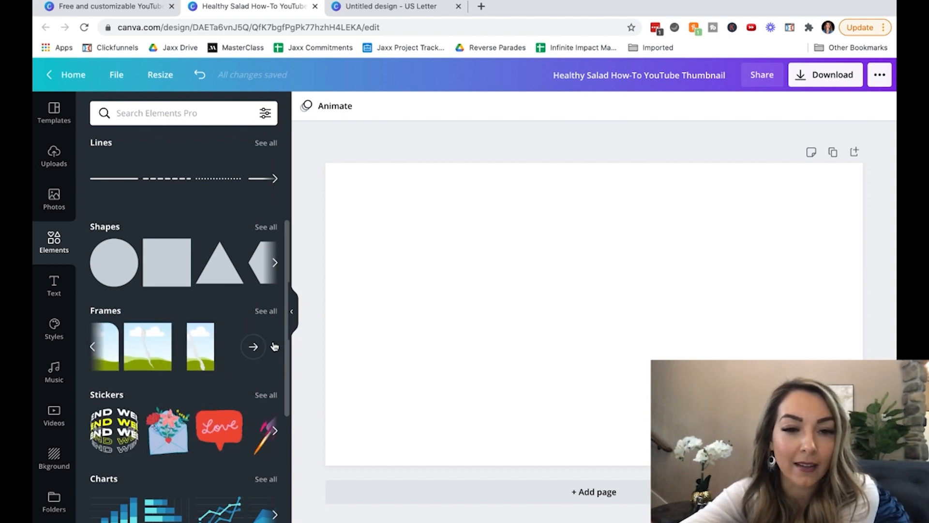
pyautogui.click(253, 347)
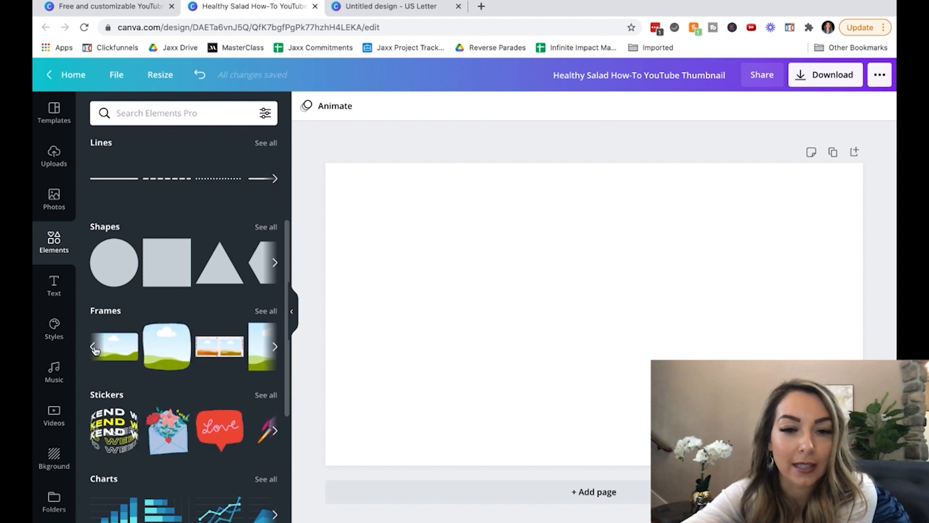
pyautogui.click(275, 347)
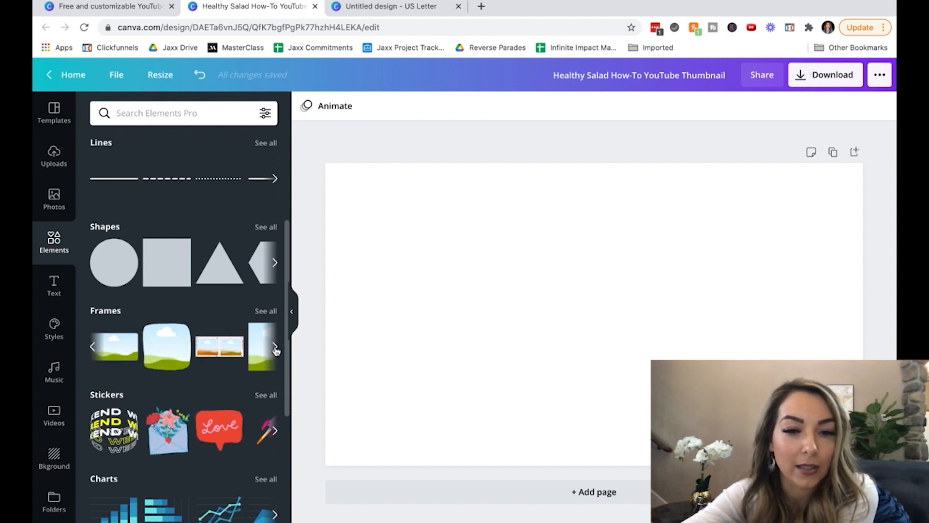
pyautogui.click(202, 350)
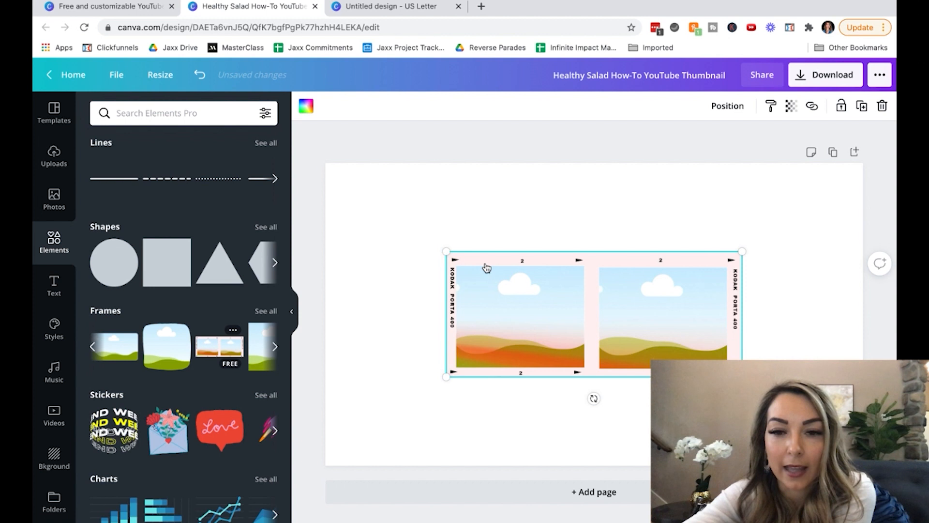
pyautogui.moveTo(443, 250); pyautogui.dragTo(327, 171)
pyautogui.moveTo(685, 303); pyautogui.dragTo(805, 354)
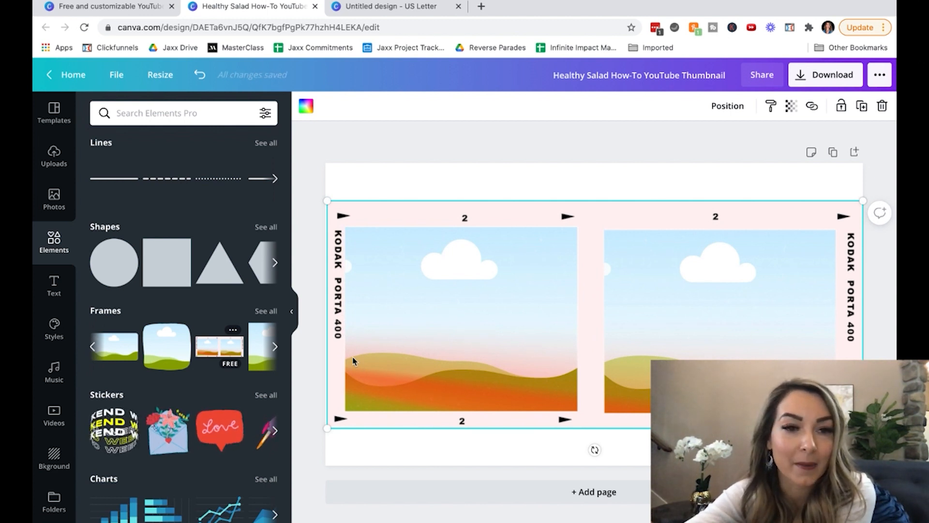
# Fill the film frame's first opening with the avocado-and-egg toast photo and the second with the recommended breakfast bowl photo.
pyautogui.click(61, 209)
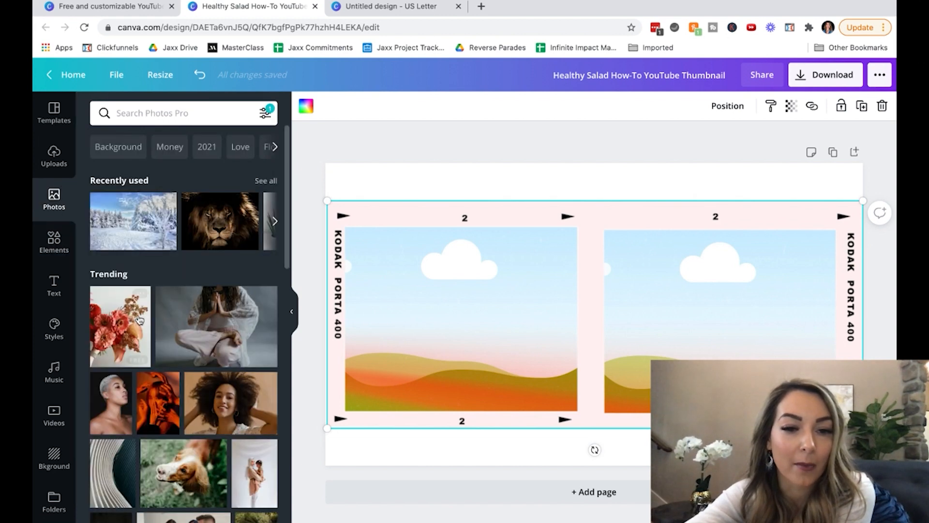
pyautogui.scroll(-5, 110, 379)
pyautogui.scroll(-8, 108, 379)
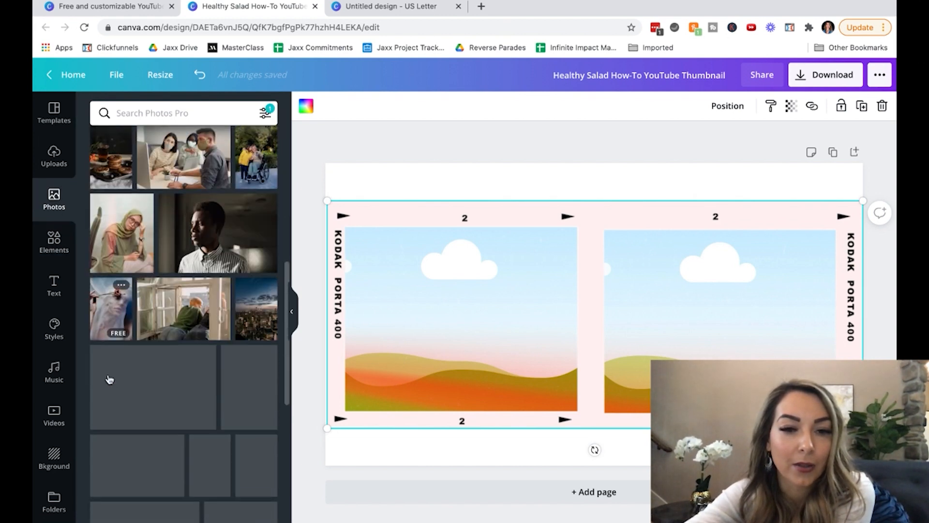
pyautogui.scroll(-2, 146, 421)
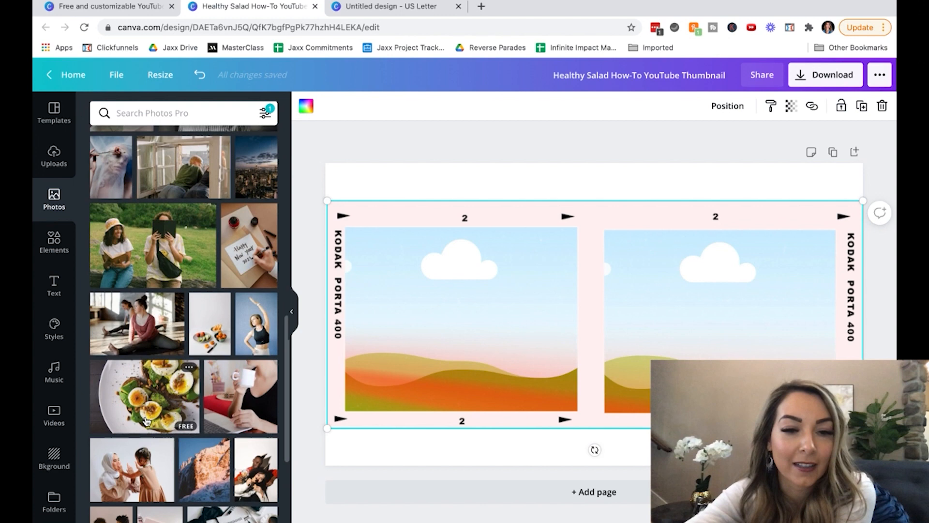
pyautogui.click(142, 402)
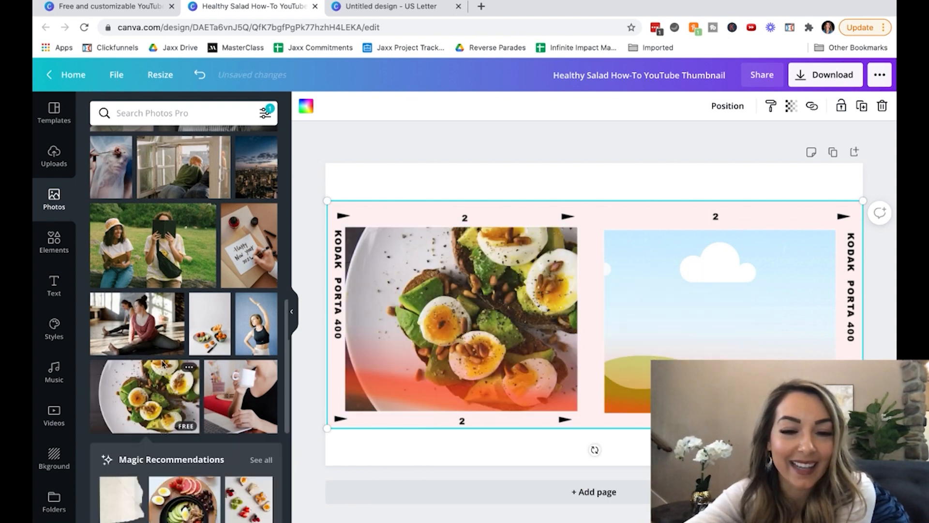
pyautogui.scroll(-4, 159, 367)
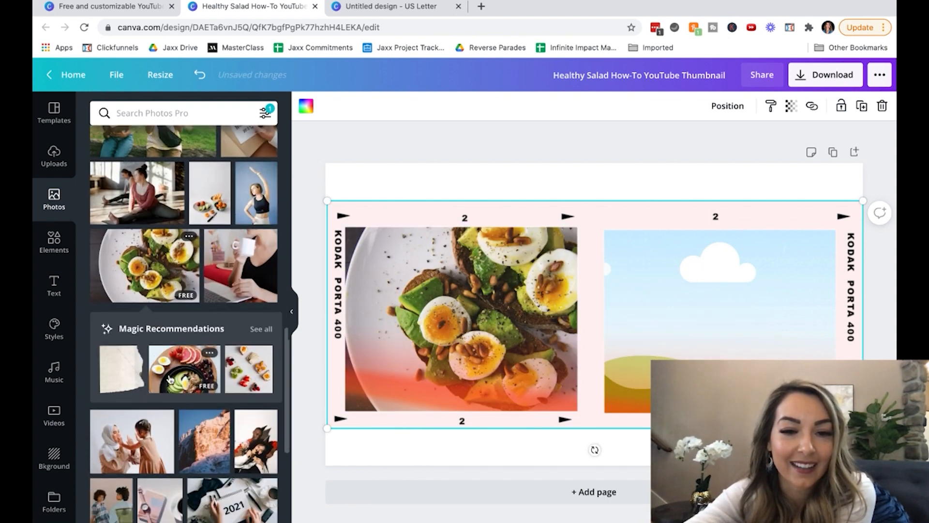
pyautogui.moveTo(193, 376); pyautogui.dragTo(675, 325)
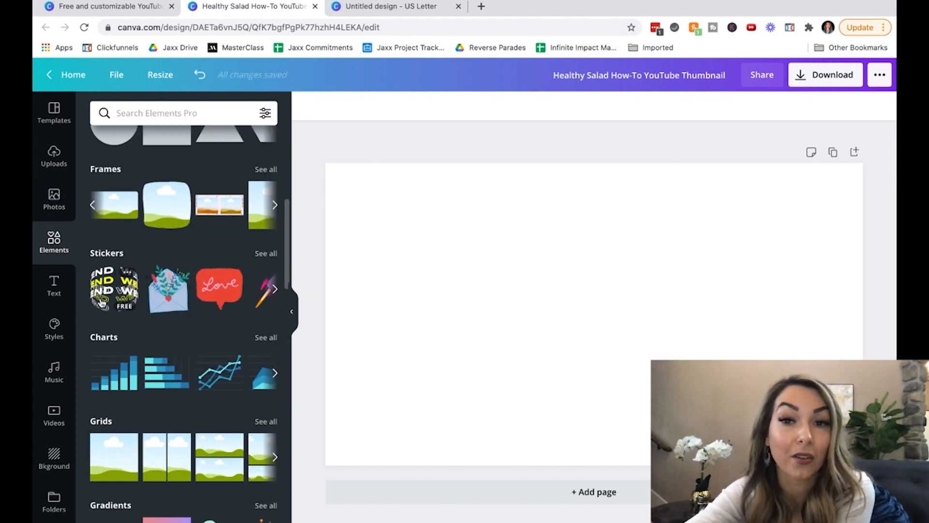
# Examine the stickers, charts, grids, gradients and themed illustration collections among the elements.
pyautogui.scroll(-2, 111, 286)
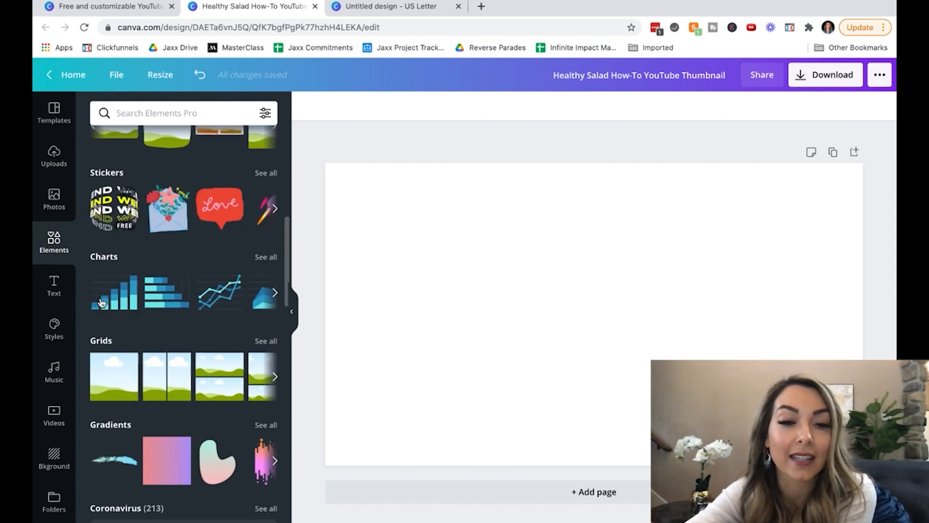
pyautogui.scroll(-2, 276, 251)
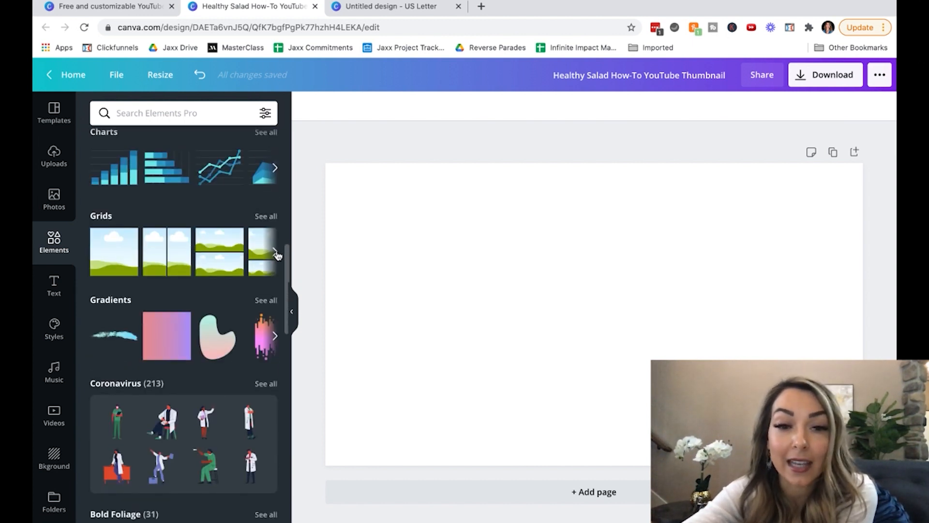
pyautogui.click(275, 253)
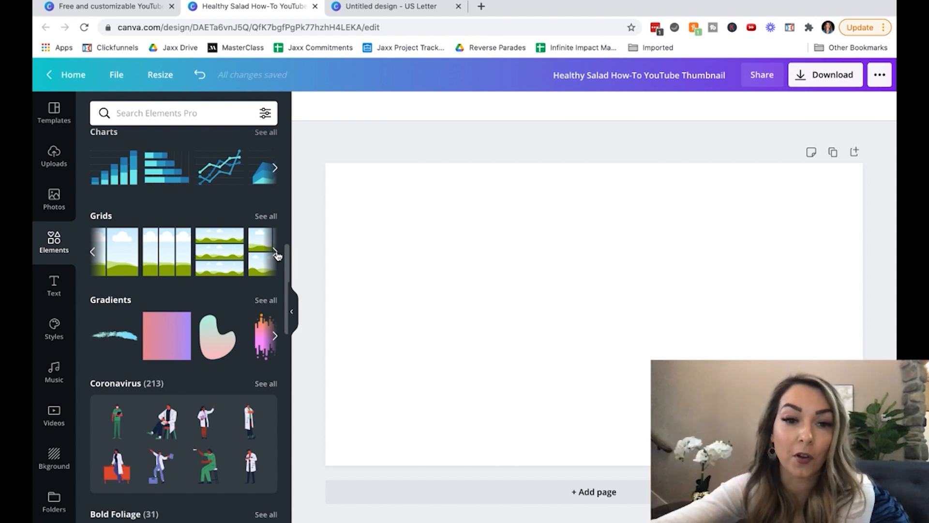
pyautogui.scroll(-5, 277, 255)
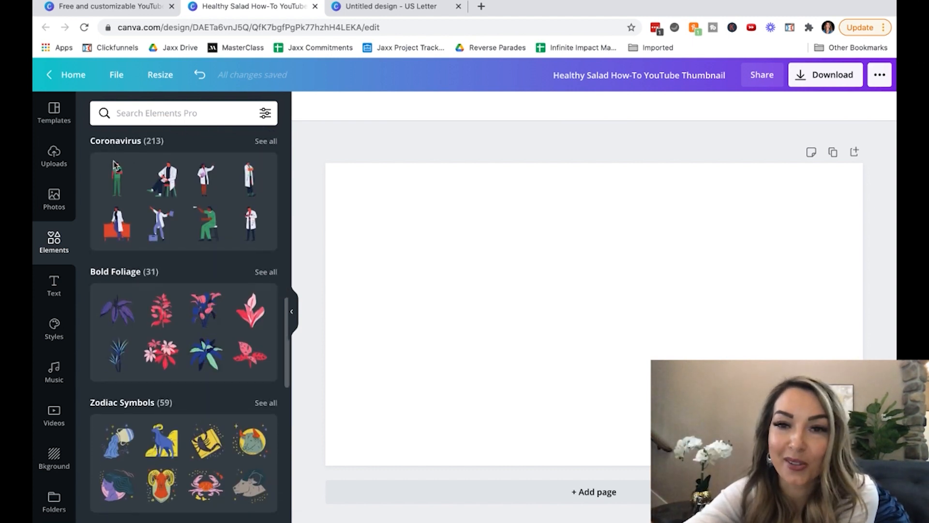
pyautogui.scroll(-3, 125, 156)
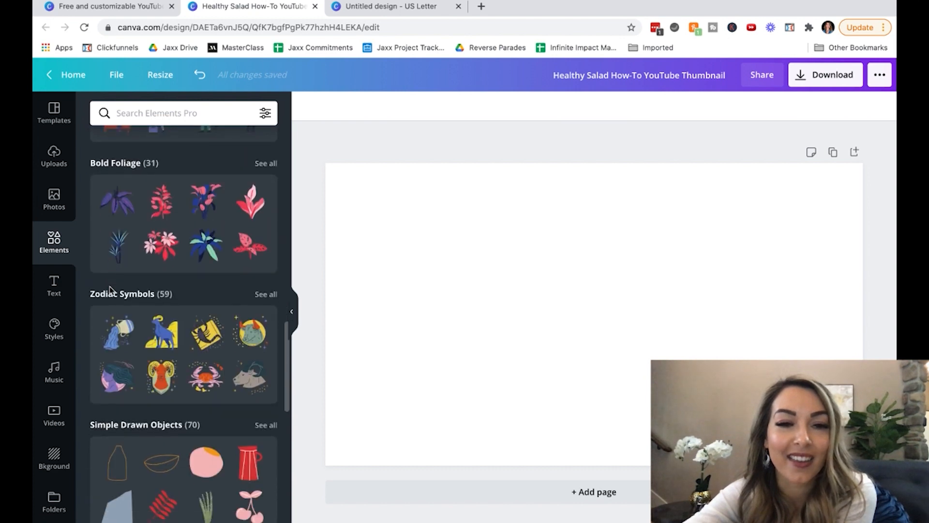
pyautogui.scroll(-5, 109, 289)
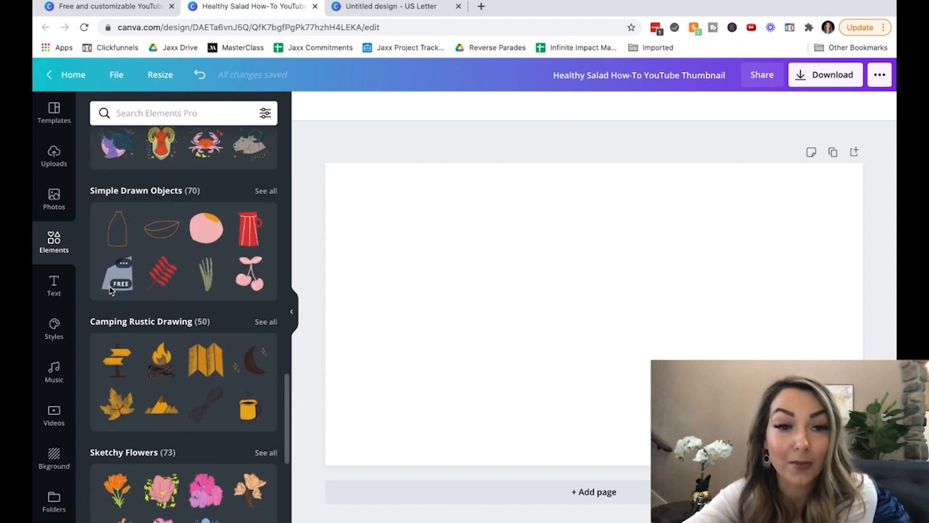
pyautogui.scroll(2, 109, 289)
pyautogui.scroll(-4, 109, 290)
pyautogui.scroll(-4, 110, 289)
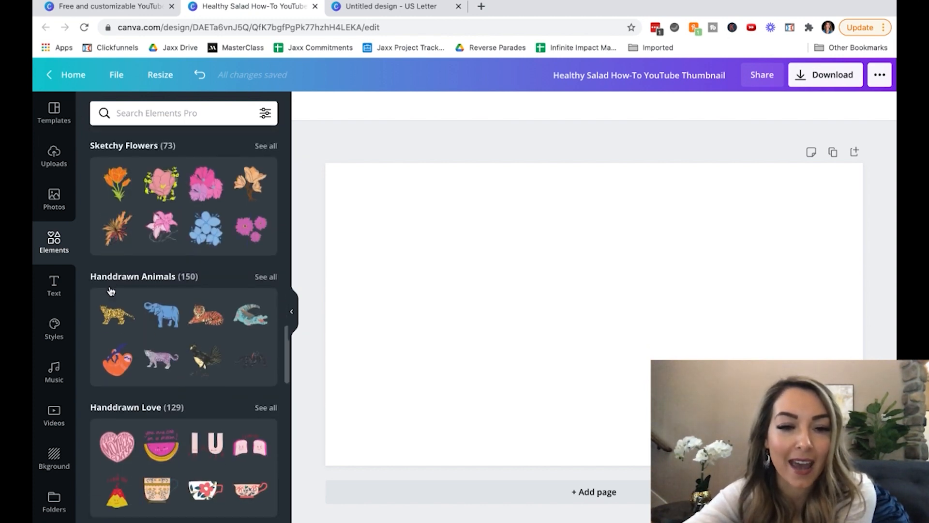
pyautogui.scroll(-2, 111, 291)
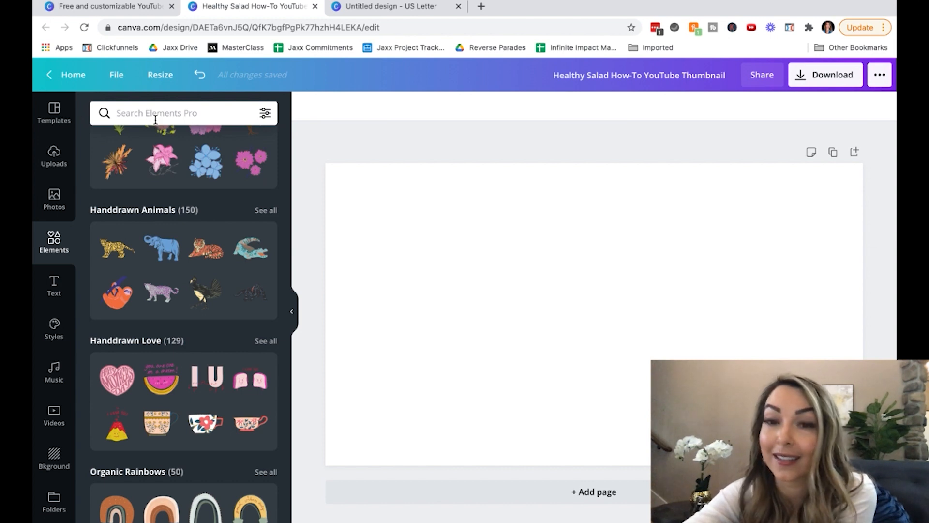
# Examine the ready-made font combinations and the heading, subheading and body text options.
pyautogui.click(54, 286)
pyautogui.scroll(-5, 151, 321)
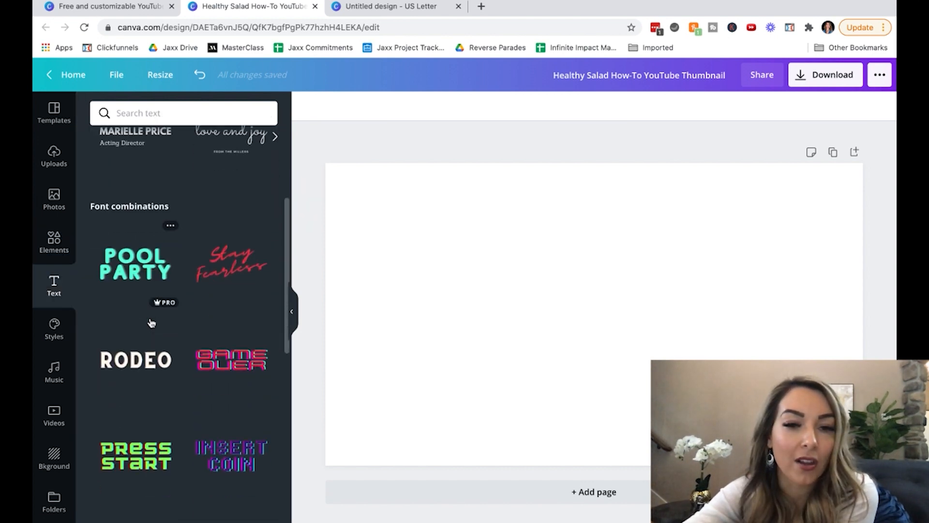
pyautogui.scroll(3, 150, 318)
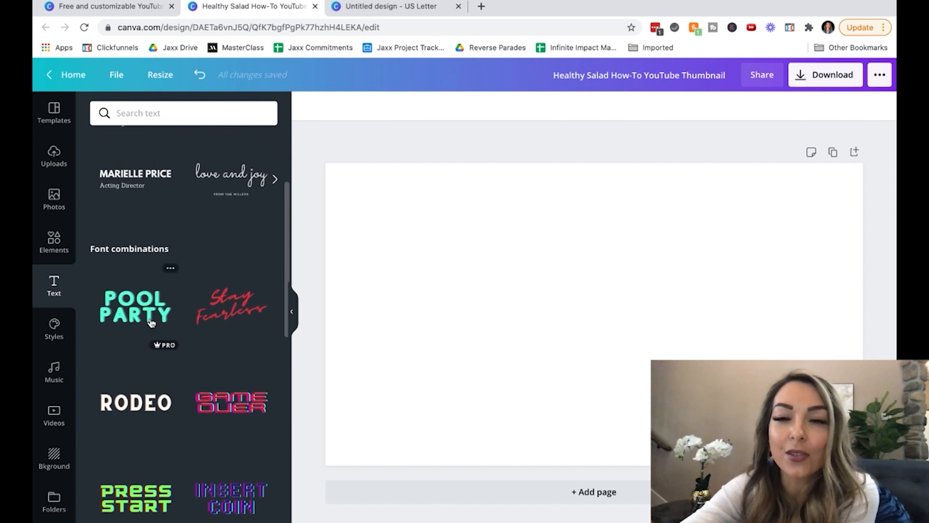
pyautogui.scroll(-2, 153, 325)
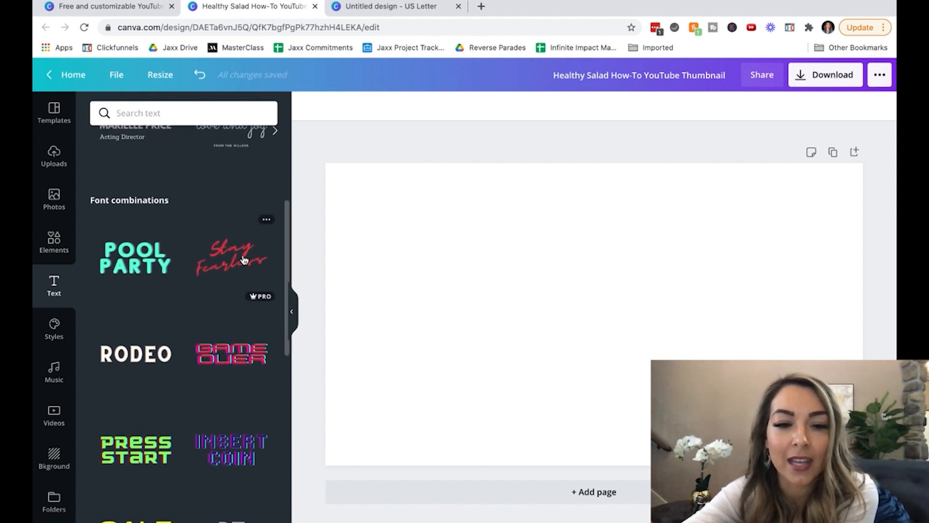
pyautogui.scroll(-8, 140, 383)
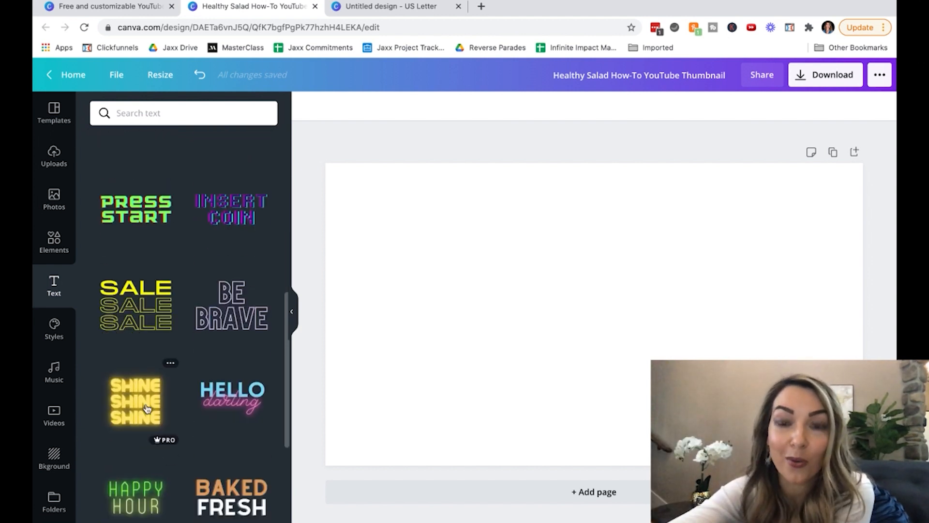
pyautogui.scroll(-2, 147, 409)
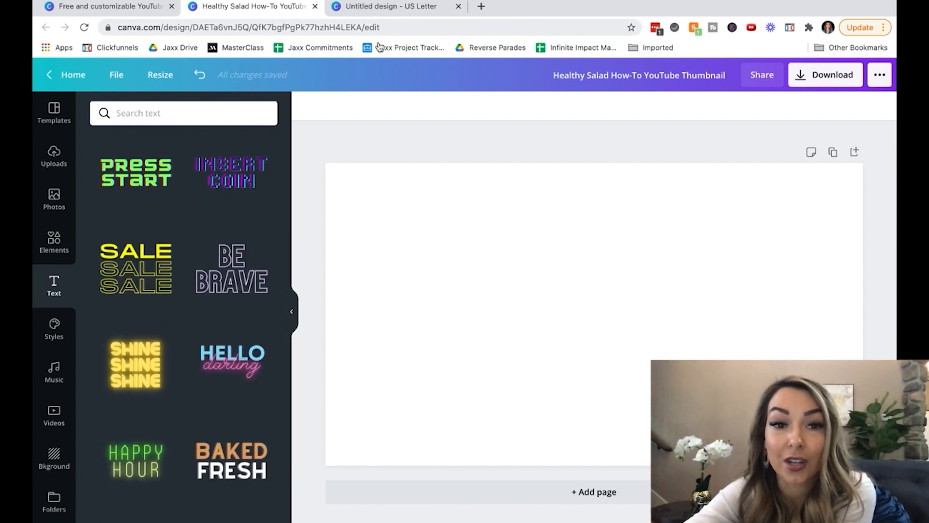
pyautogui.scroll(10, 270, 222)
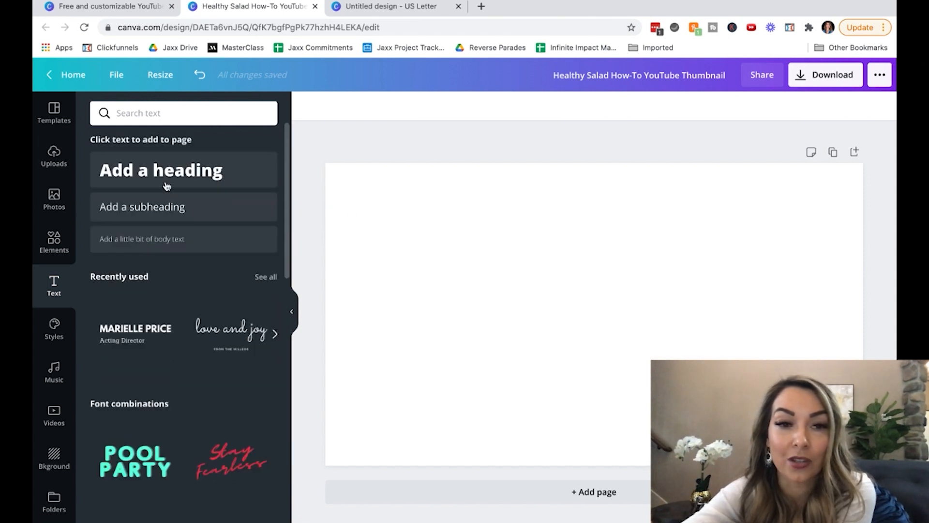
# Try out a heading on the blank page and view the fonts available for it.
pyautogui.moveTo(169, 171); pyautogui.dragTo(474, 281)
pyautogui.moveTo(439, 244); pyautogui.dragTo(439, 246)
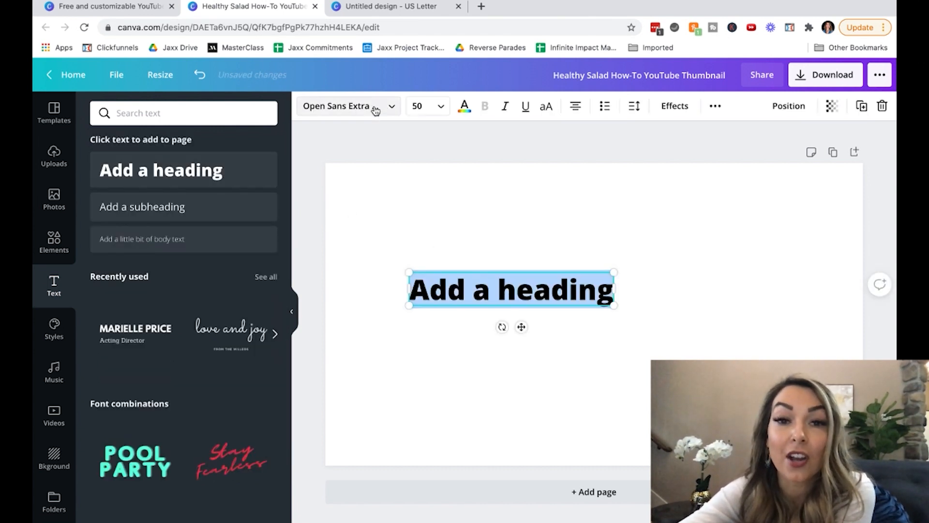
pyautogui.click(348, 106)
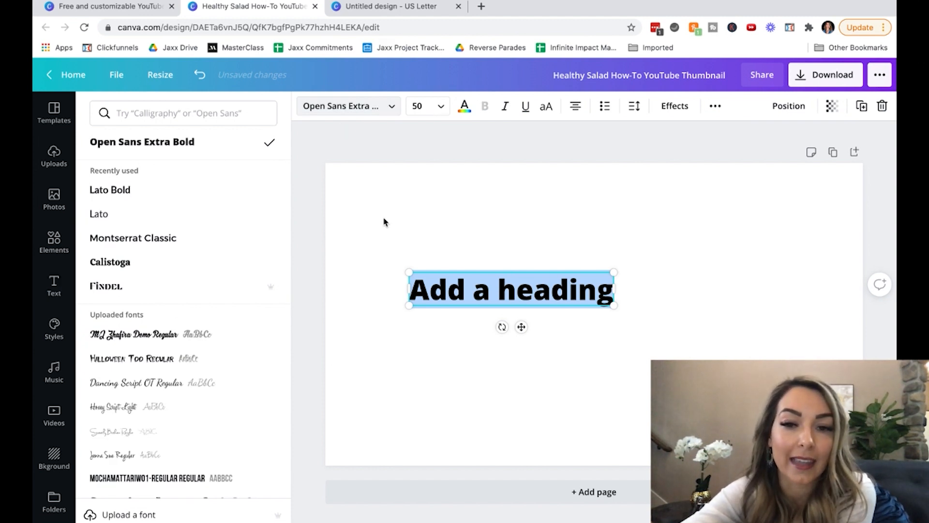
pyautogui.click(472, 299)
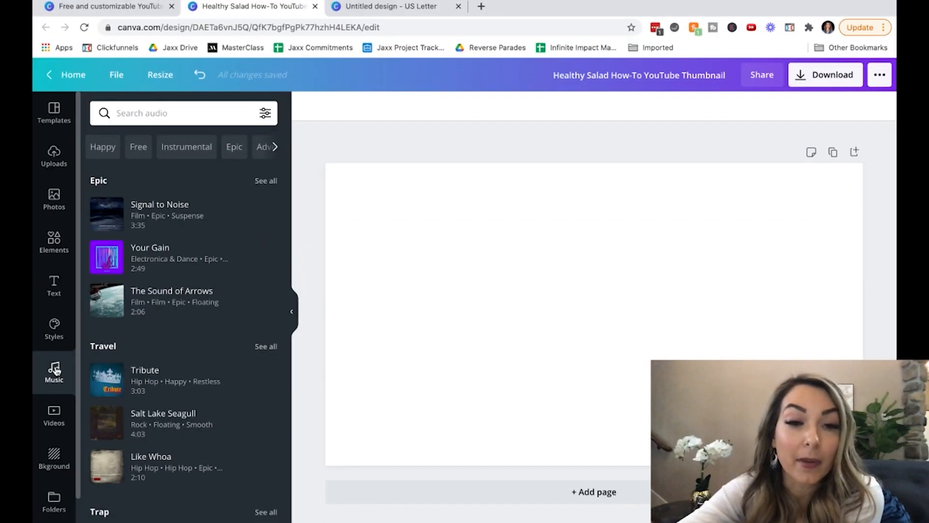
# View the music and video libraries and try out the aerial bridge video on the blank page.
pyautogui.moveTo(208, 213)
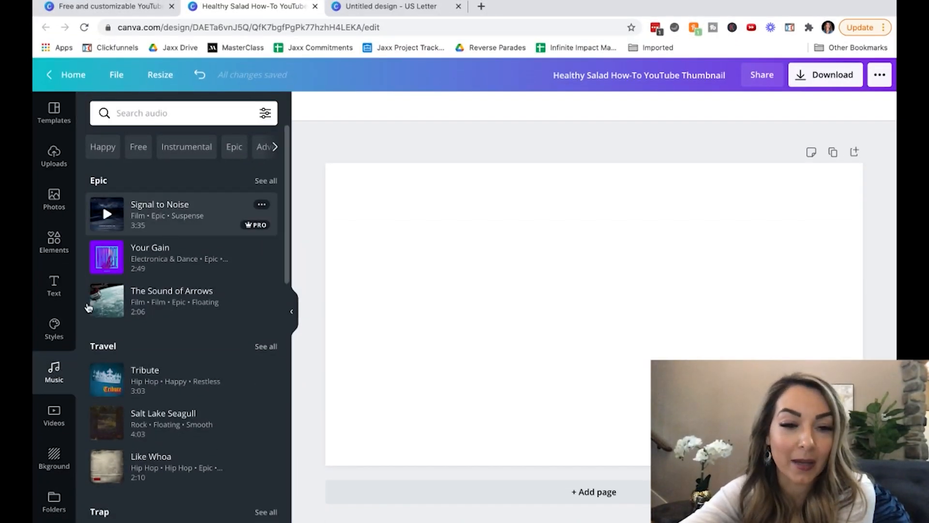
pyautogui.click(53, 412)
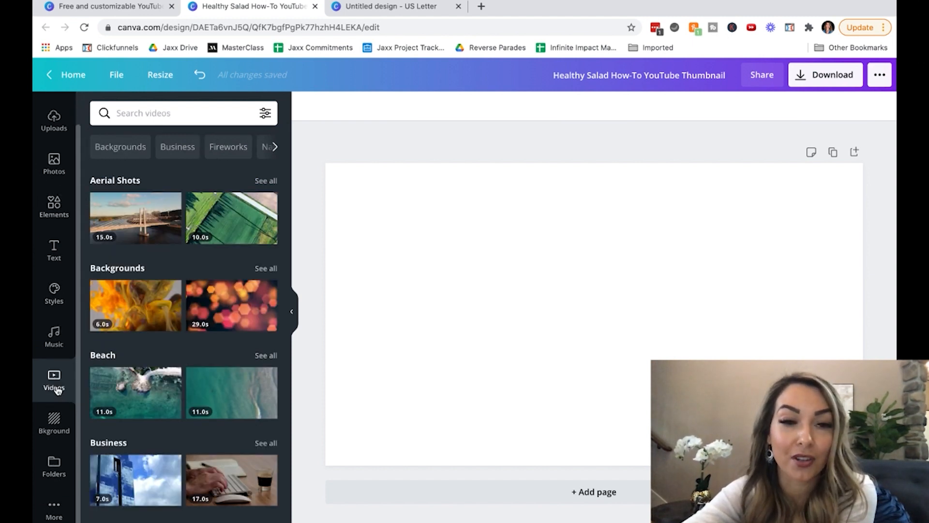
pyautogui.moveTo(131, 216); pyautogui.dragTo(512, 253)
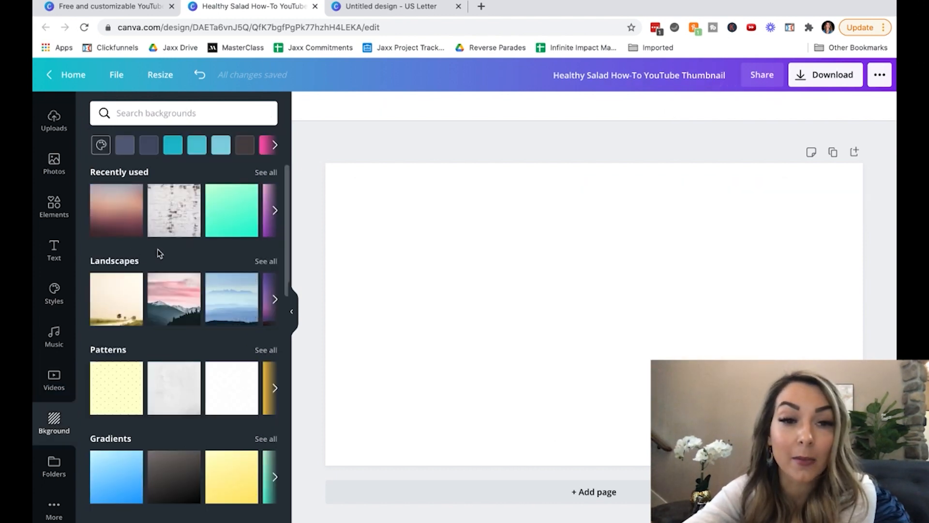
# Apply the recently used blurred sunset background to the page and look through the other background categories.
pyautogui.click(117, 216)
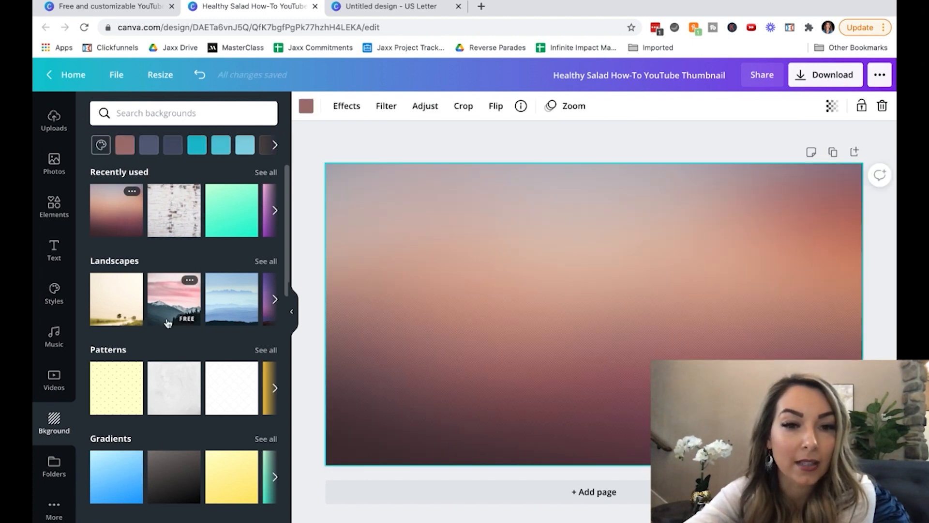
pyautogui.scroll(-2, 168, 322)
pyautogui.scroll(-5, 228, 273)
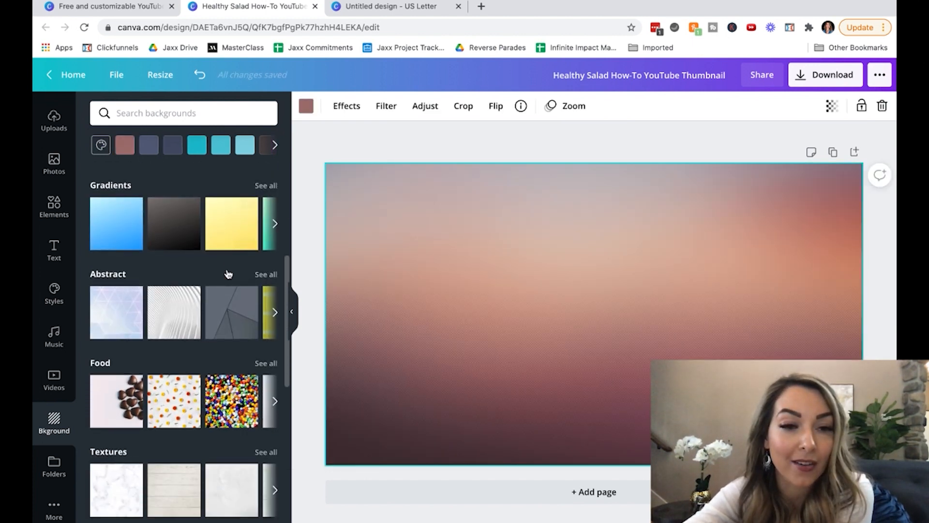
# Apply the multicoloured candy background from the Food category to the page.
pyautogui.scroll(-1, 228, 274)
pyautogui.click(231, 284)
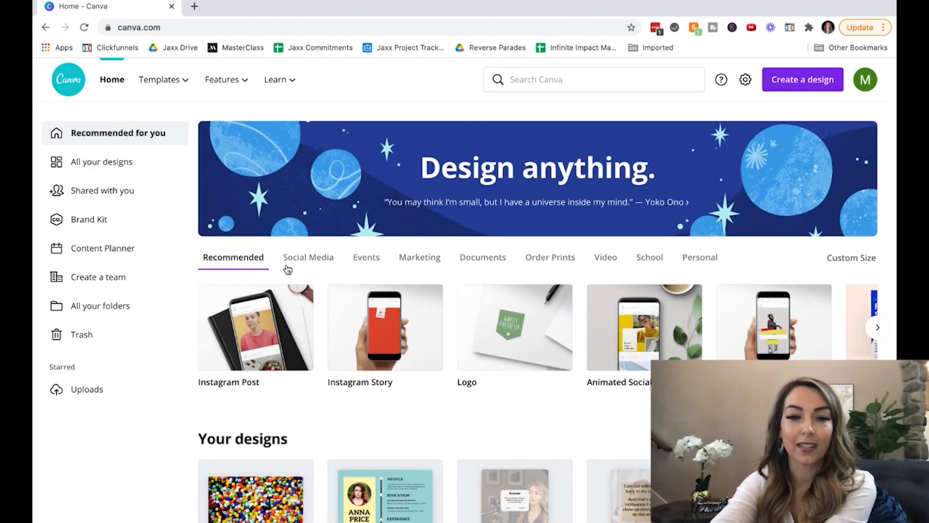
# Look through the social media design types and the full collection of Facebook post templates.
pyautogui.click(302, 260)
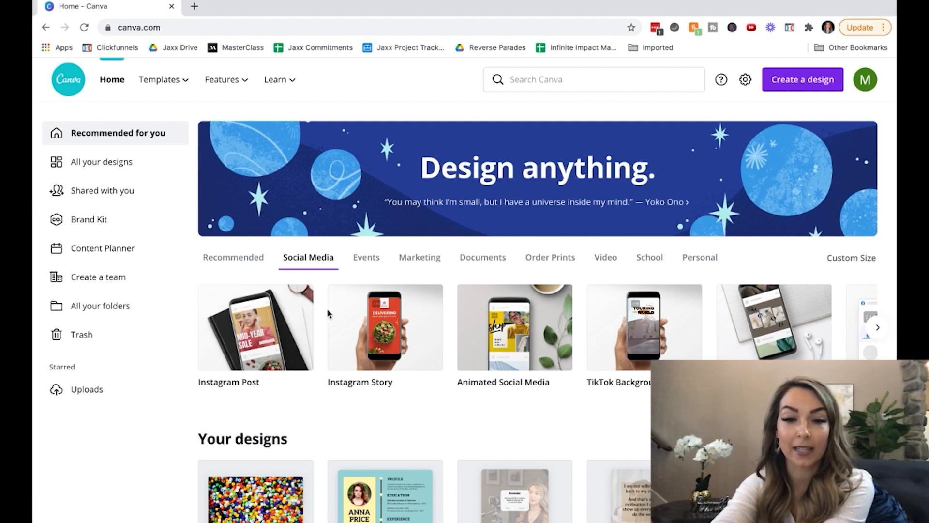
pyautogui.scroll(-7, 325, 314)
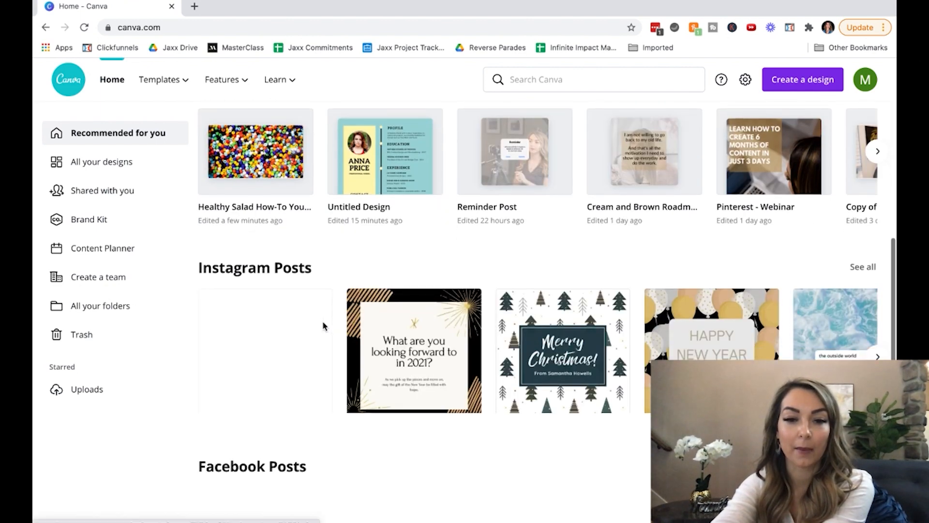
pyautogui.scroll(-4, 323, 326)
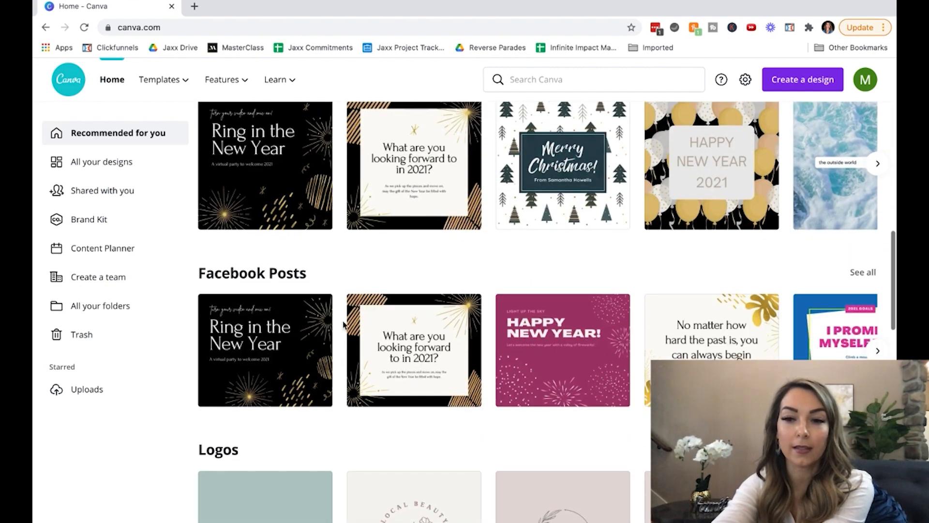
pyautogui.click(877, 351)
pyautogui.click(863, 272)
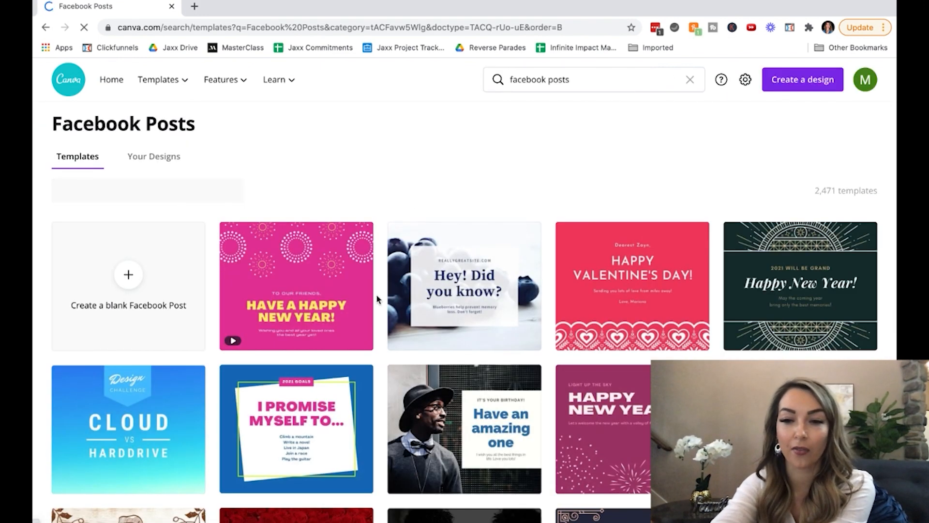
pyautogui.scroll(-3, 376, 353)
pyautogui.scroll(-1, 375, 355)
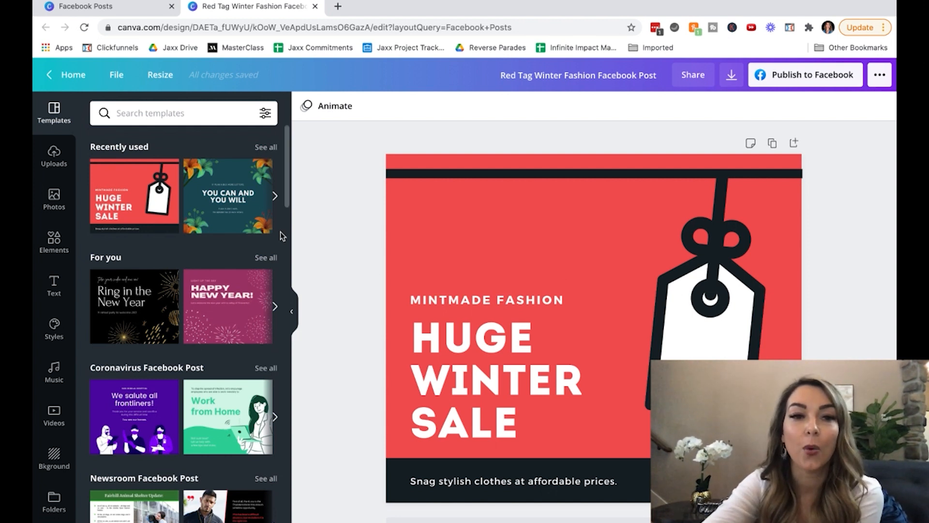
# Copy and resize the winter sale post to the Facebook Ad, Instagram Post and Instagram Story formats, and view the resized copies.
pyautogui.click(159, 76)
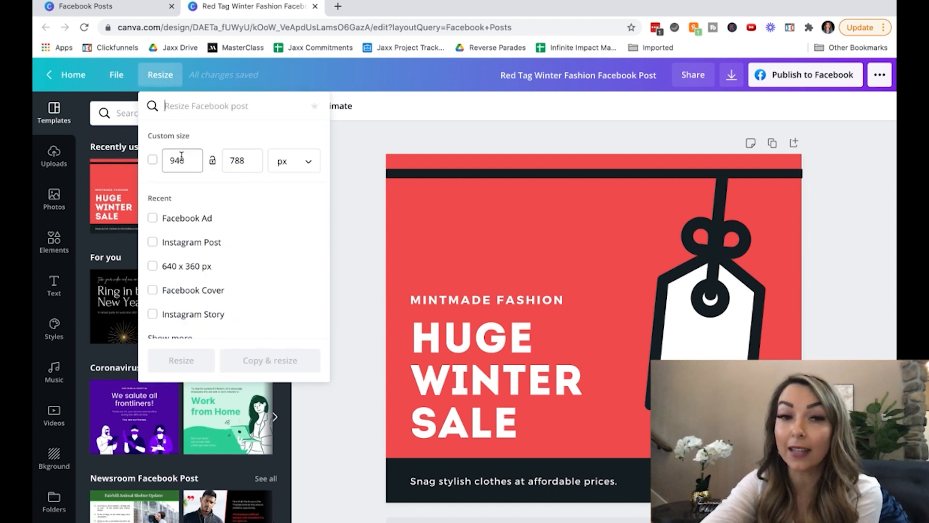
pyautogui.scroll(-3, 179, 160)
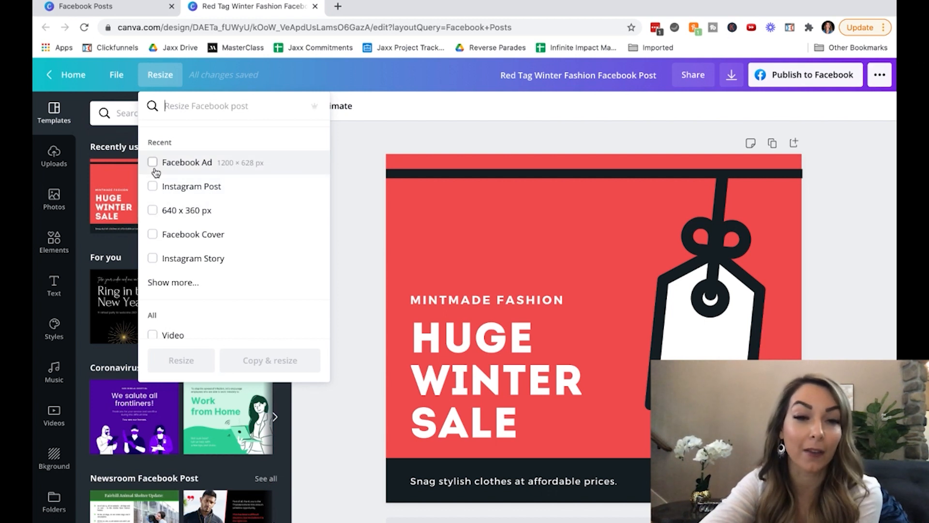
pyautogui.click(152, 164)
pyautogui.click(153, 187)
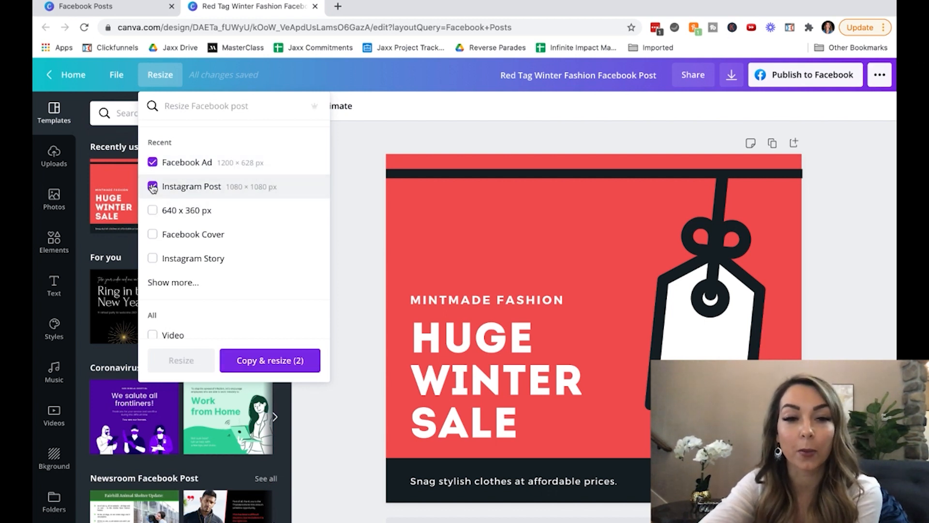
pyautogui.scroll(-2, 153, 188)
pyautogui.click(153, 211)
pyautogui.scroll(-6, 154, 213)
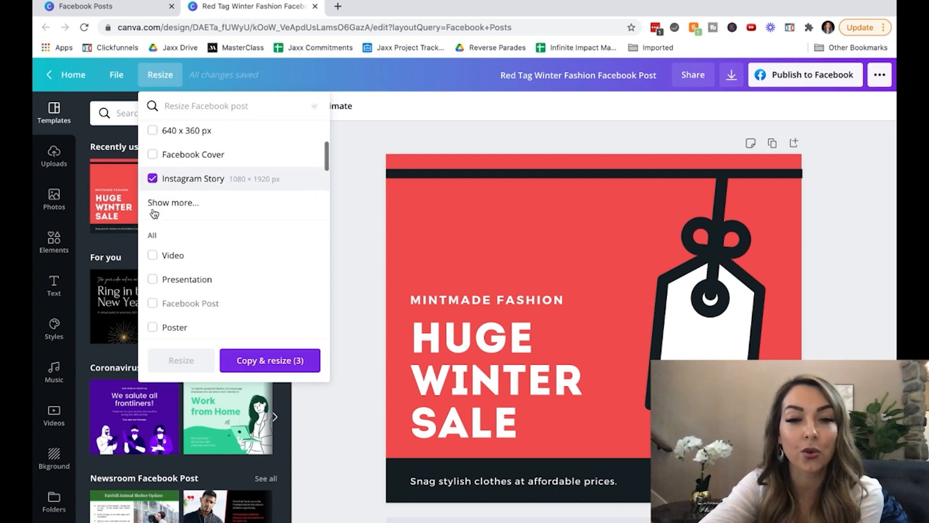
pyautogui.scroll(-2, 154, 213)
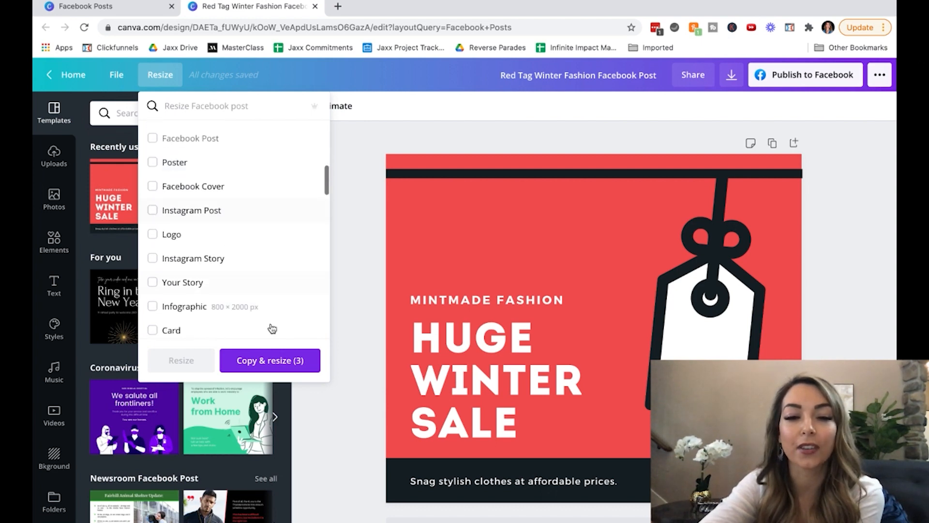
pyautogui.click(269, 361)
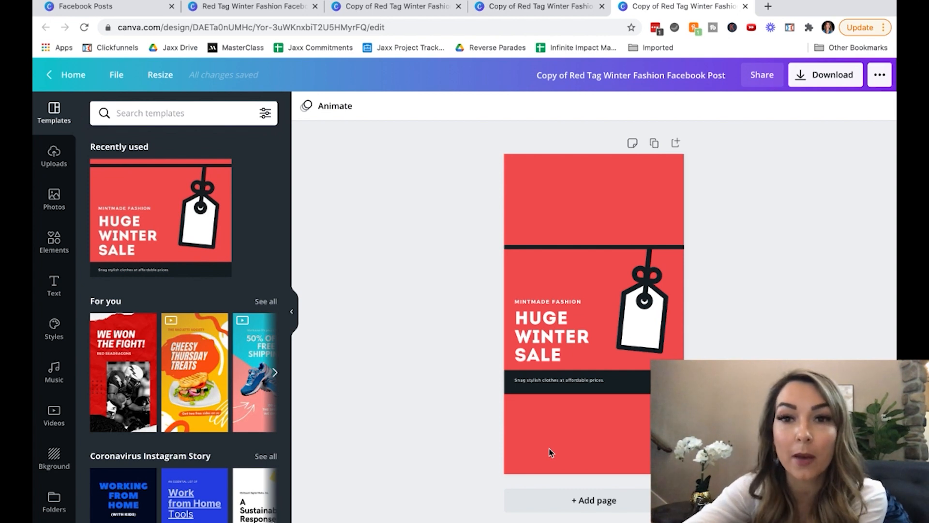
pyautogui.click(547, 11)
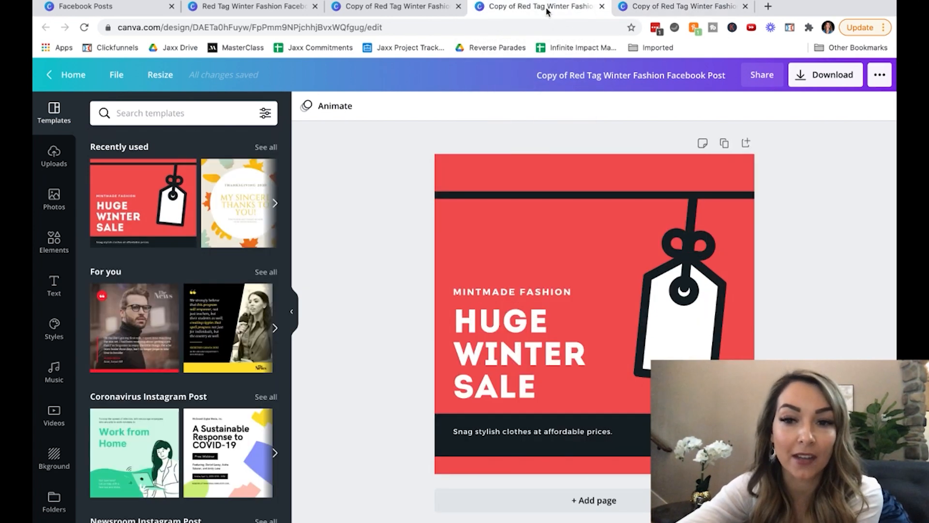
pyautogui.click(368, 9)
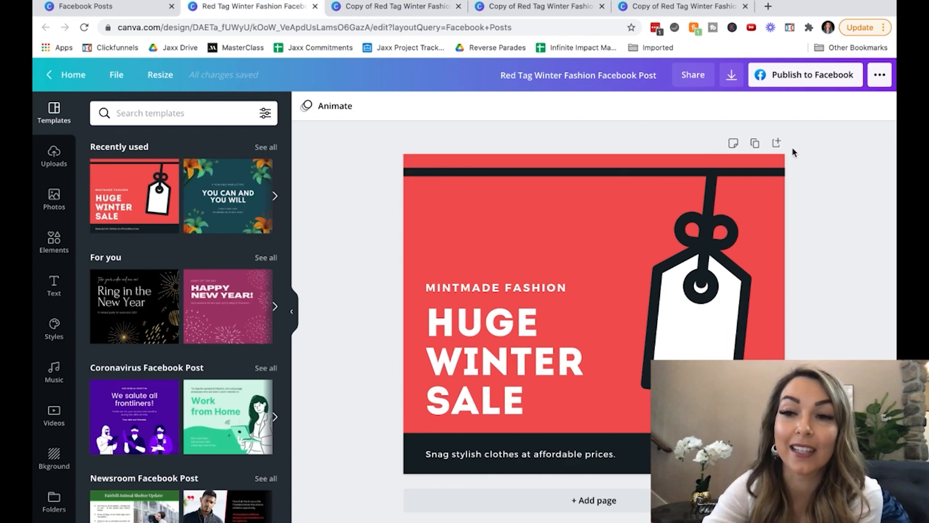
# Review the available download file types and download the winter sale Facebook post as a PNG.
pyautogui.click(732, 76)
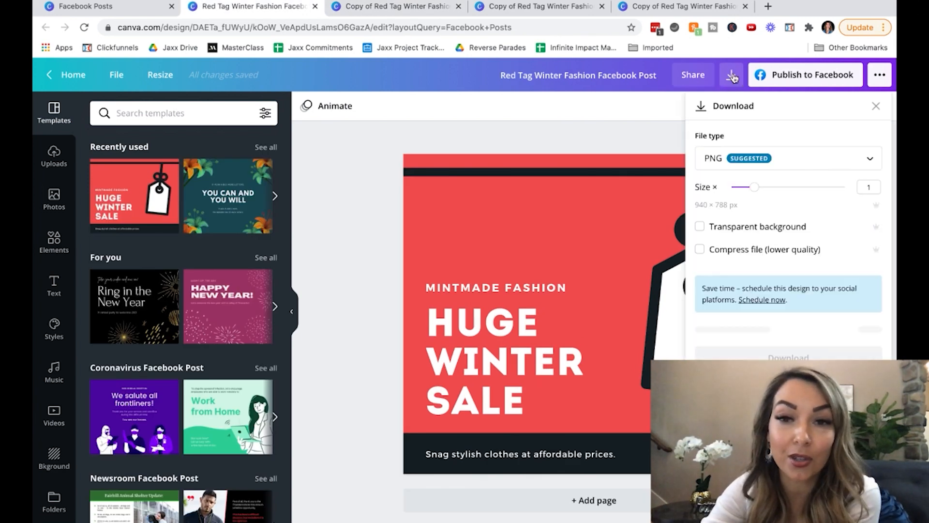
pyautogui.click(798, 162)
pyautogui.scroll(-1, 774, 271)
pyautogui.scroll(1, 773, 181)
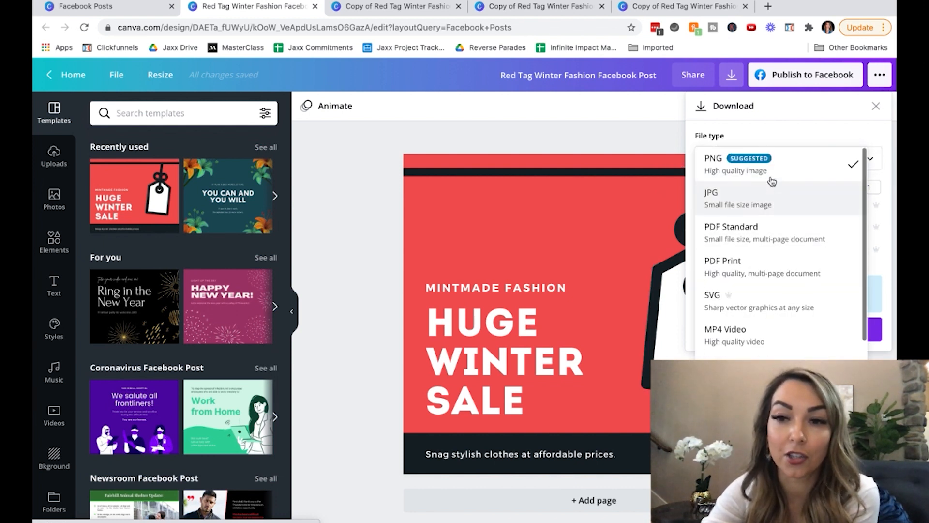
pyautogui.click(772, 159)
pyautogui.click(787, 331)
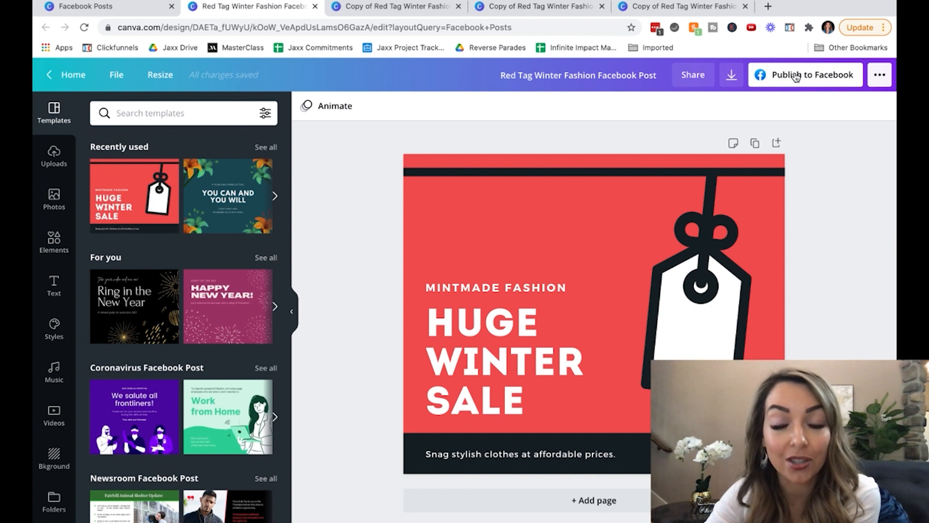
# Examine the publishing options for the winter sale post, including scheduling, social media sharing and print products.
pyautogui.click(881, 76)
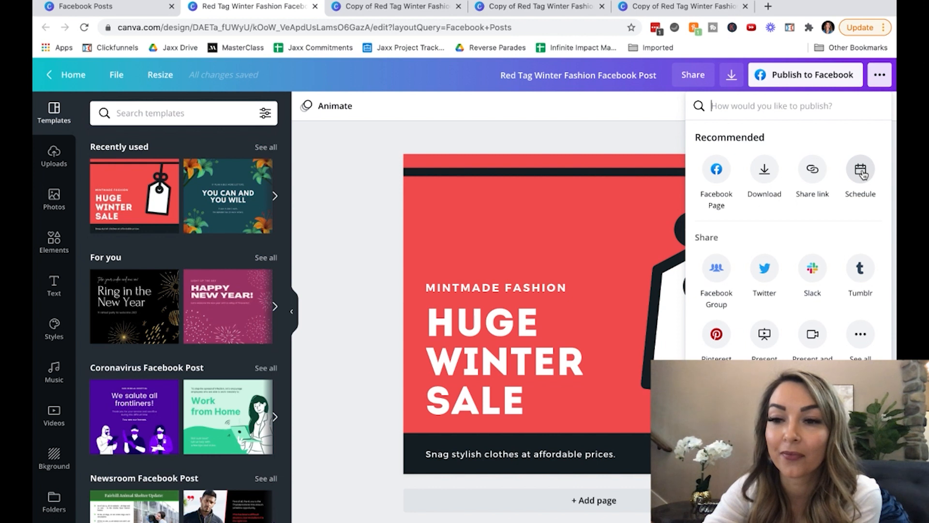
pyautogui.scroll(-3, 861, 174)
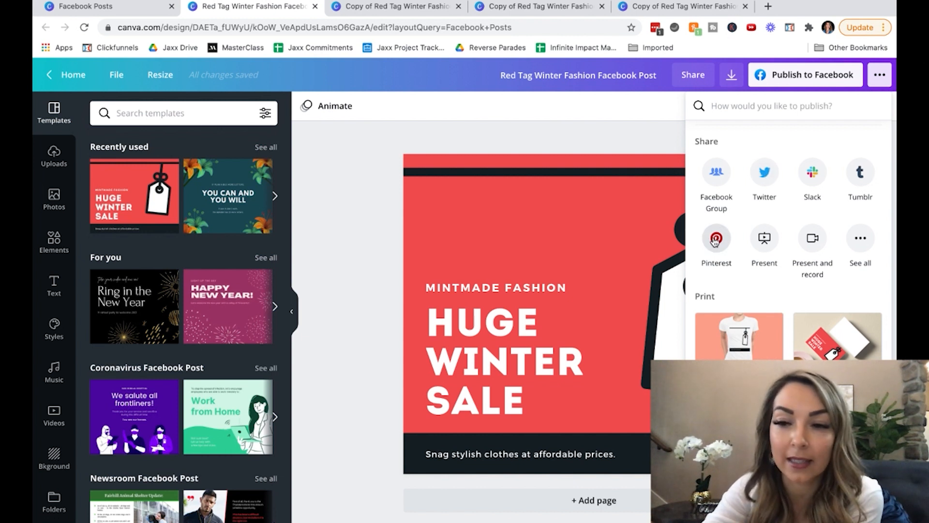
pyautogui.scroll(-3, 715, 242)
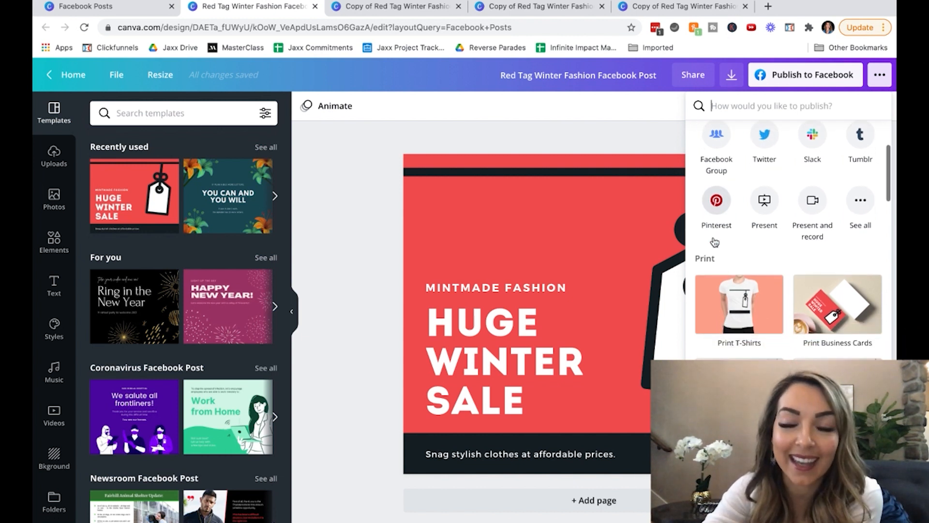
pyautogui.scroll(-1, 714, 242)
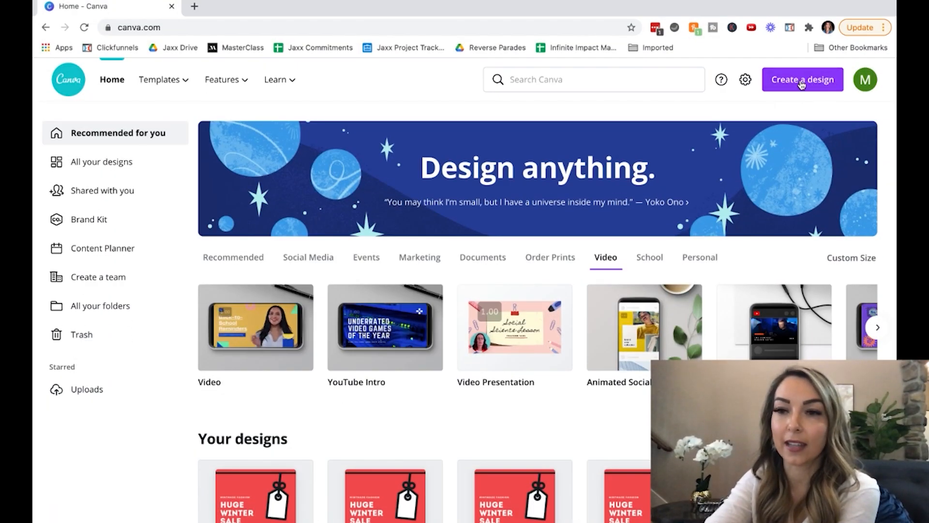
# Create a new blank design with the recent custom size of 1280 x 720 px.
pyautogui.click(799, 83)
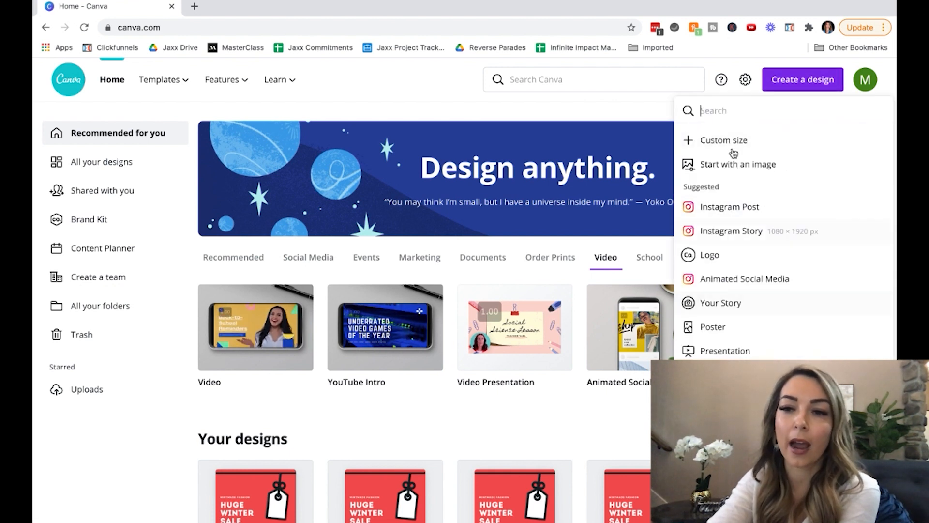
pyautogui.click(733, 146)
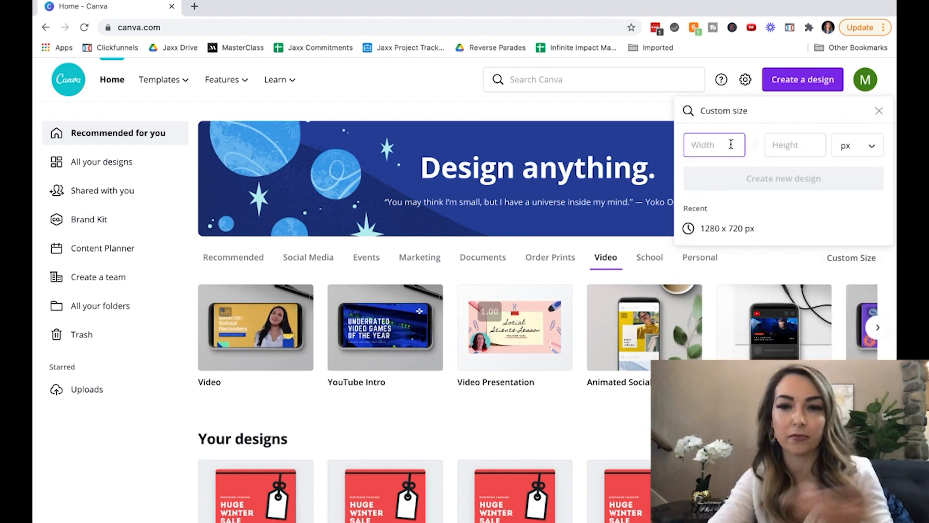
pyautogui.click(724, 230)
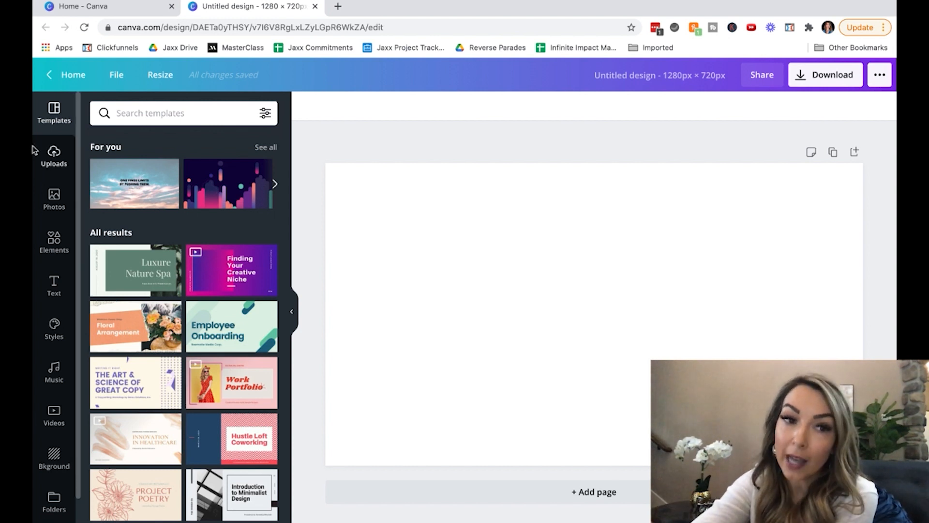
# Place the uploaded denim-jacket portrait on the page and enlarge it to cover the whole canvas.
pyautogui.click(54, 160)
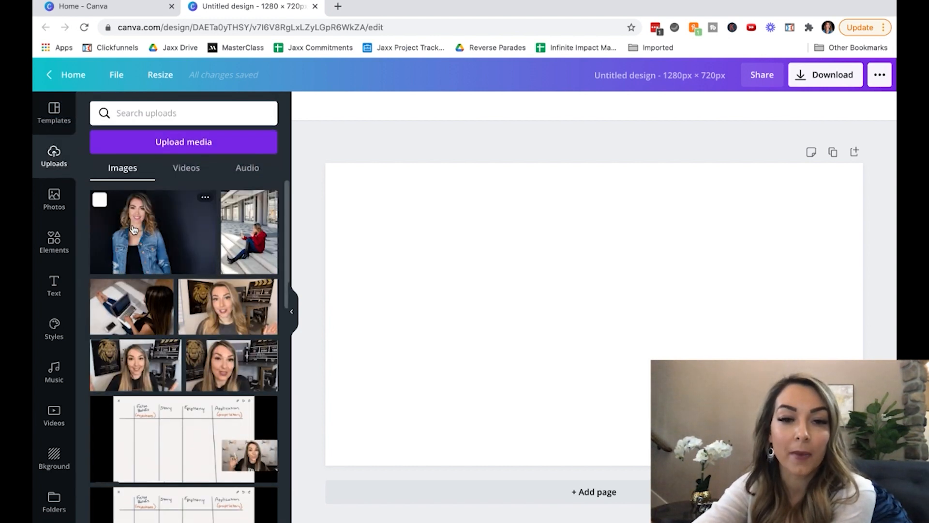
pyautogui.click(134, 231)
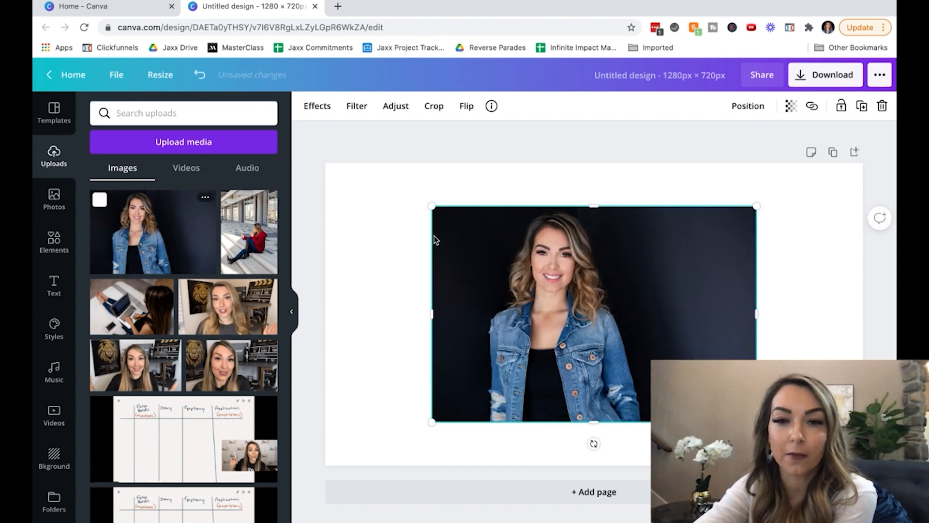
pyautogui.moveTo(430, 207); pyautogui.dragTo(461, 262)
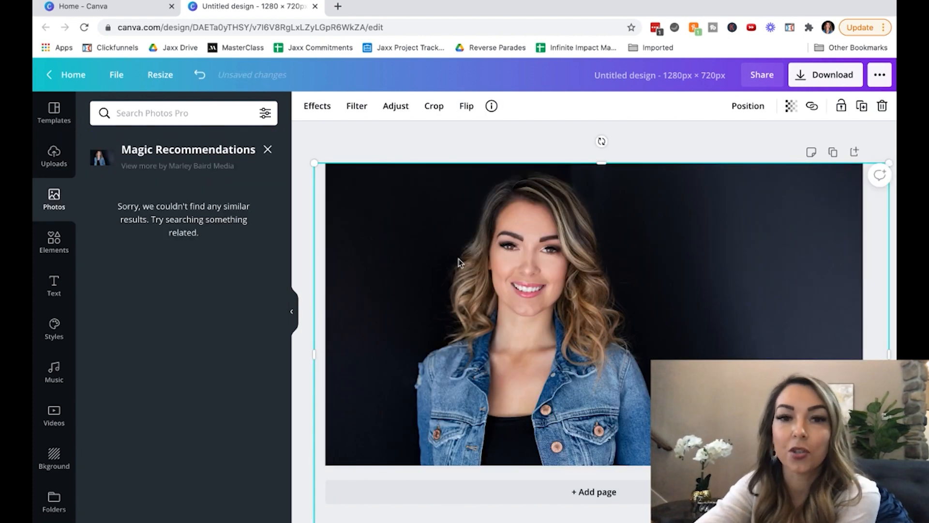
# Remove the portrait's background, then shrink and reposition the cut-out so it fits the page height and rests on the lower edge.
pyautogui.click(317, 110)
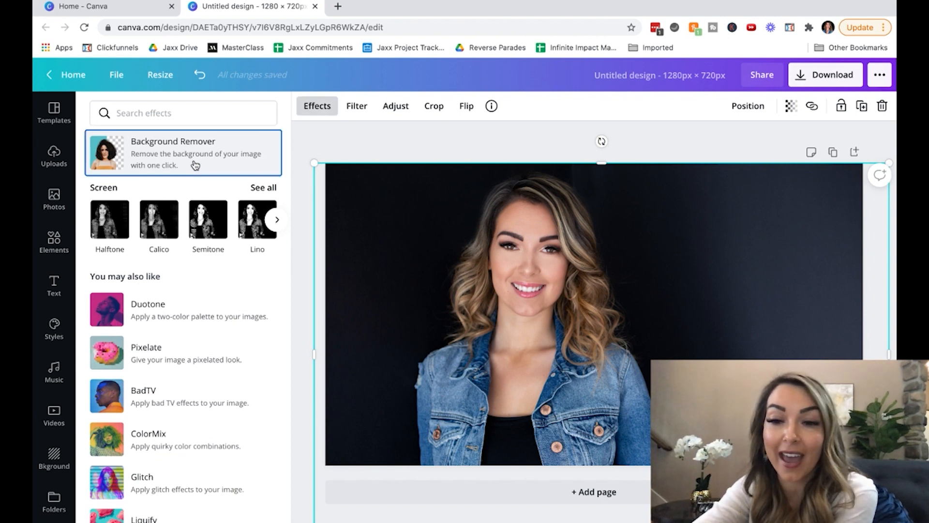
pyautogui.click(194, 164)
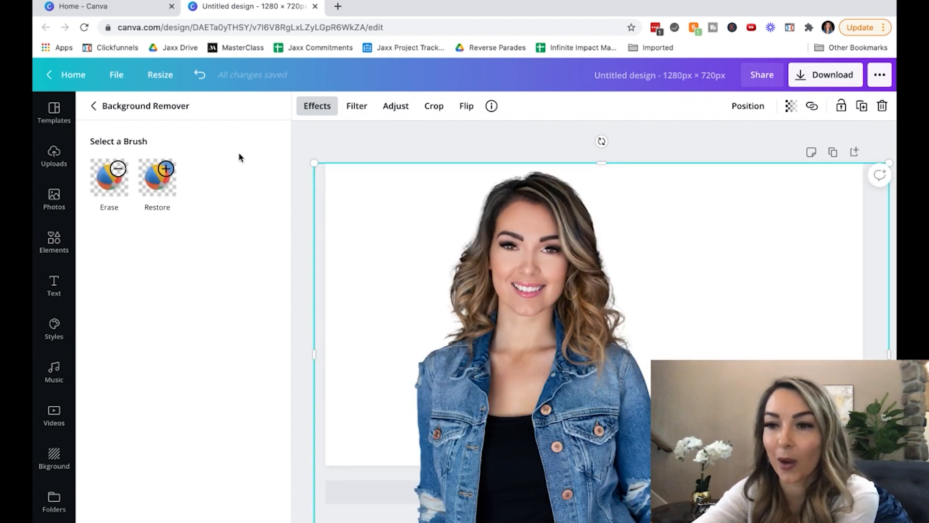
pyautogui.moveTo(890, 161); pyautogui.dragTo(784, 232)
pyautogui.moveTo(487, 353); pyautogui.dragTo(511, 272)
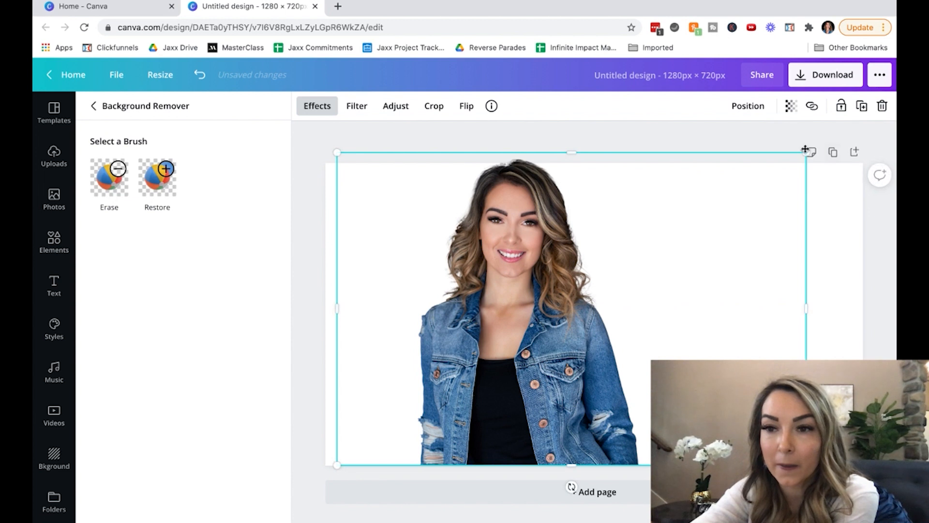
pyautogui.moveTo(807, 153); pyautogui.dragTo(798, 157)
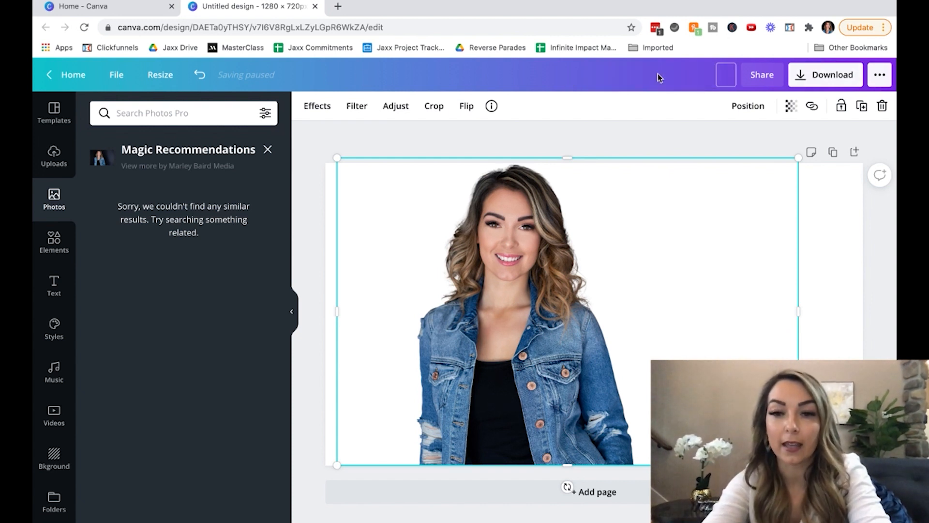
# Rename the design with the pictured person's first name followed by "transparent background".
pyautogui.write('Mar')
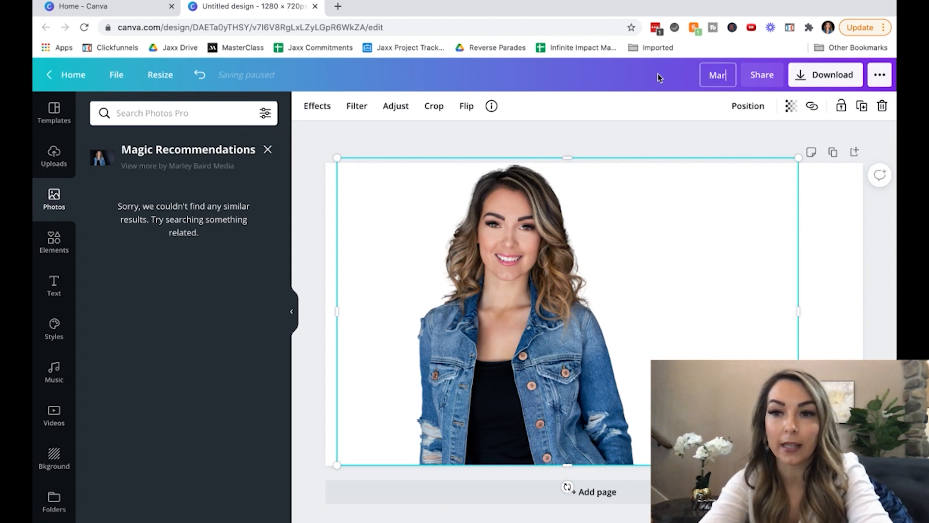
pyautogui.write('ley transparent background')
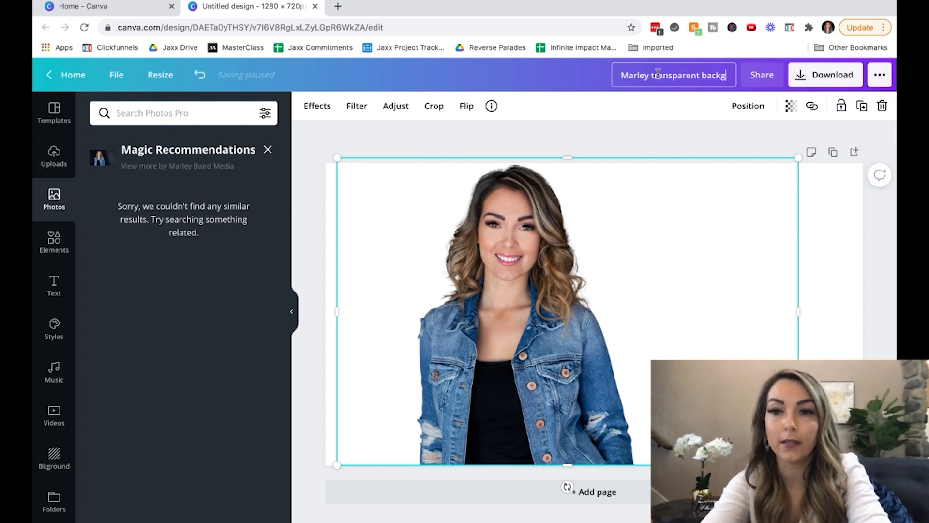
pyautogui.press('Return')
# Download the portrait design as a PNG with a transparent background.
pyautogui.click(817, 80)
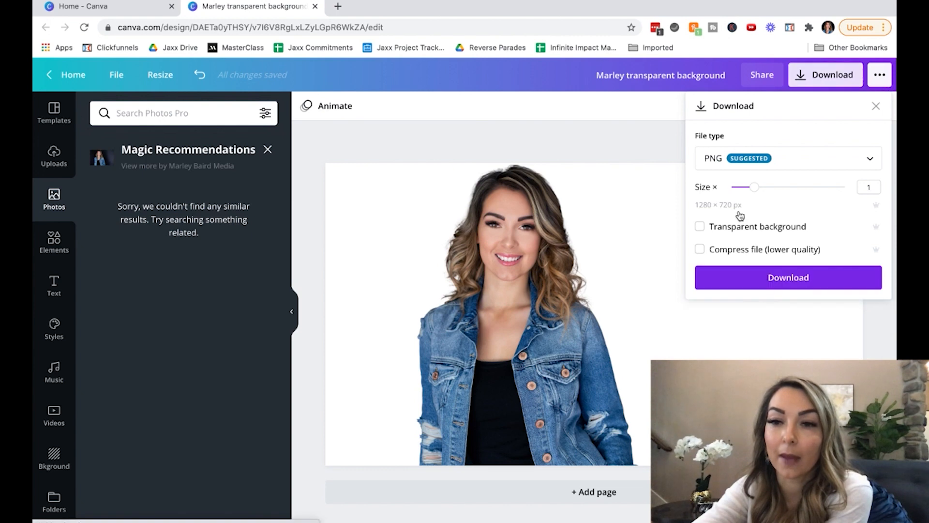
pyautogui.click(701, 228)
pyautogui.click(775, 282)
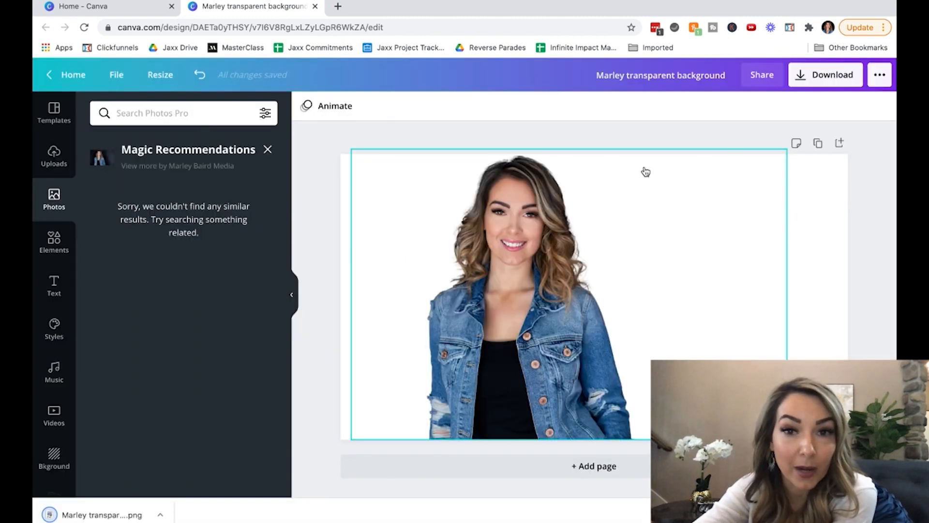
# Add the stock photo of a beach sunset seen from inside a tent and enlarge it to cover the whole page.
pyautogui.click(268, 149)
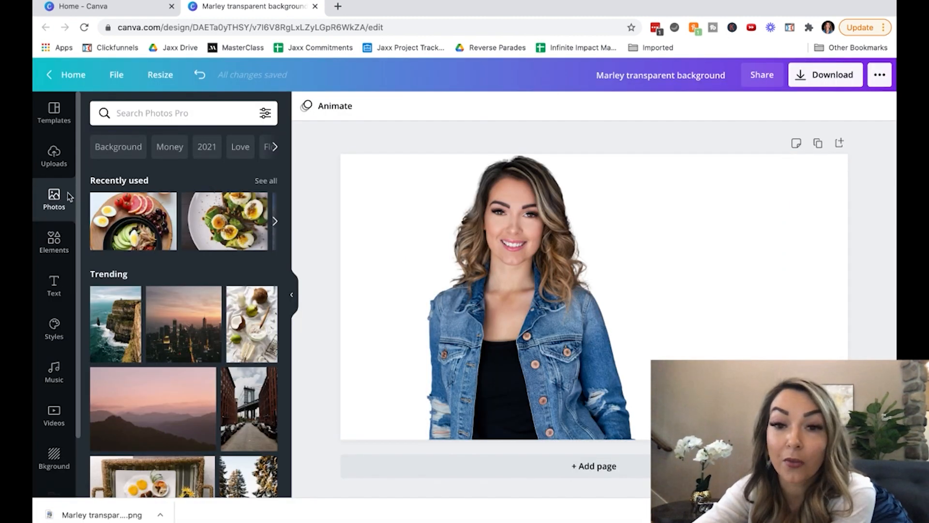
pyautogui.scroll(-3, 184, 388)
pyautogui.scroll(-4, 177, 385)
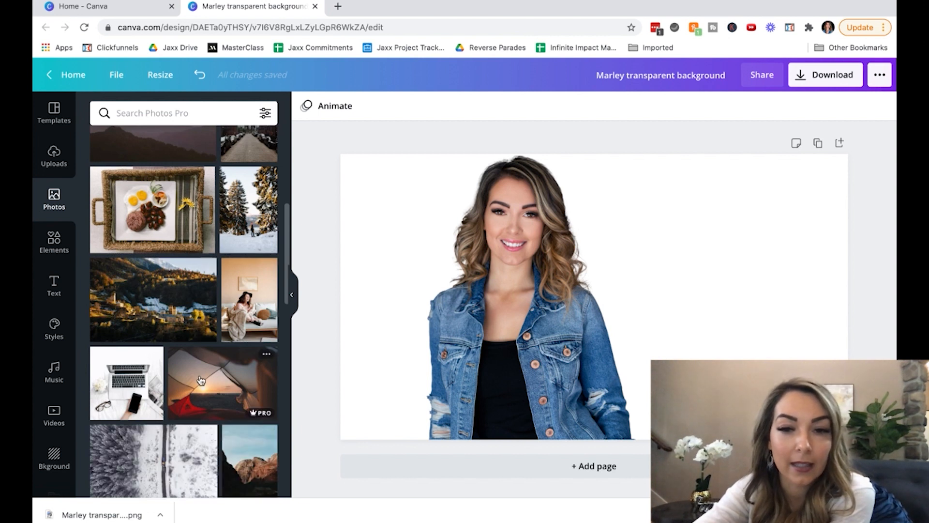
pyautogui.click(223, 383)
pyautogui.moveTo(425, 185); pyautogui.dragTo(320, 150)
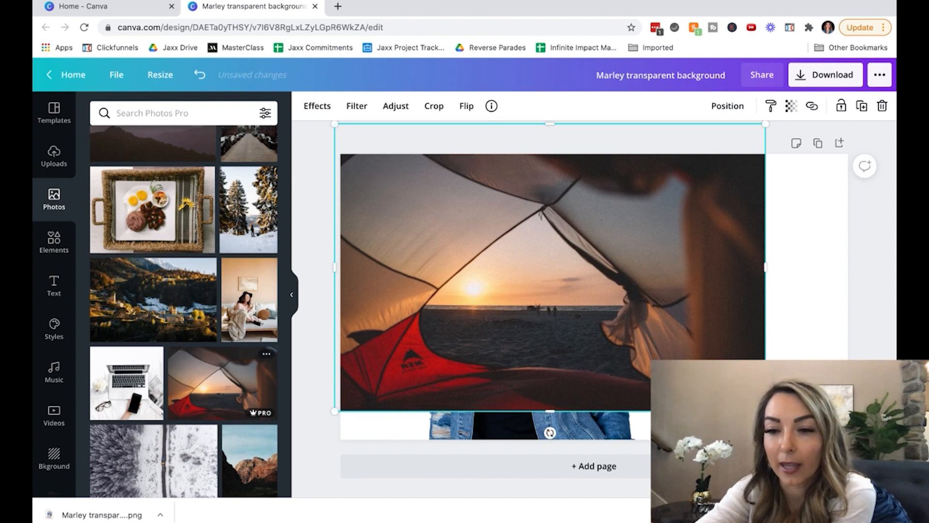
pyautogui.moveTo(766, 124); pyautogui.dragTo(796, 130)
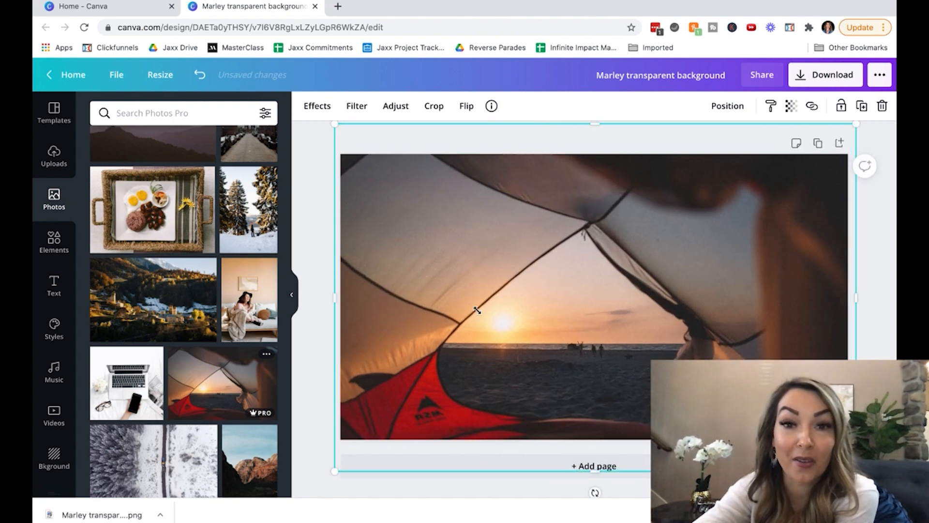
# Send the tent sunset photo backward behind the portrait cut-out and deselect it.
pyautogui.click(718, 107)
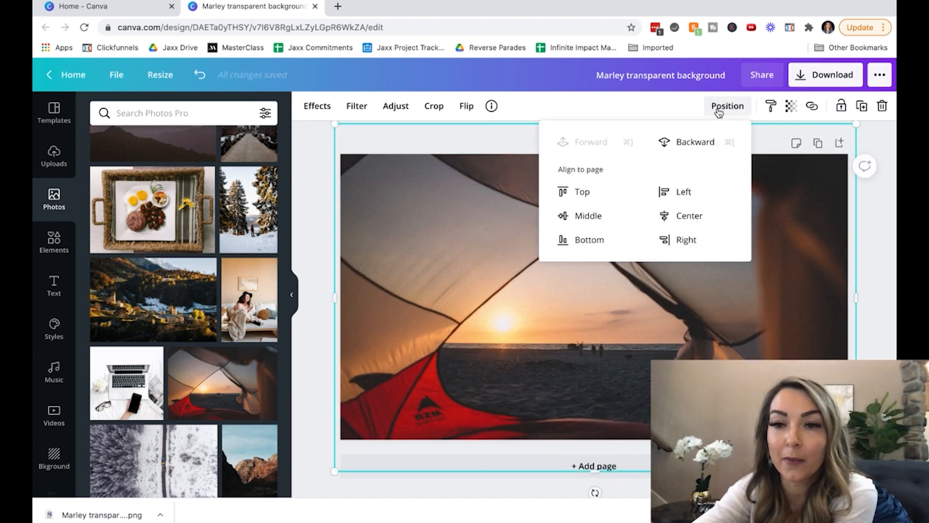
pyautogui.click(691, 141)
pyautogui.click(317, 346)
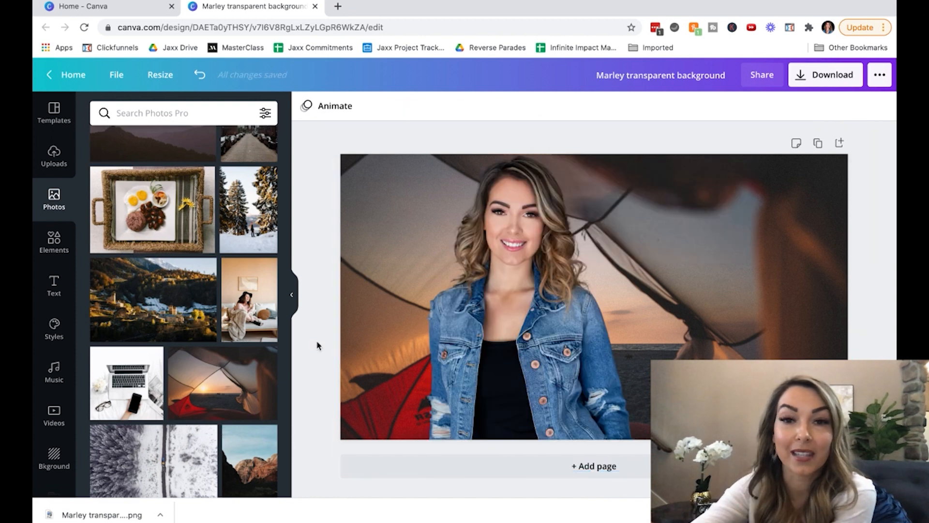